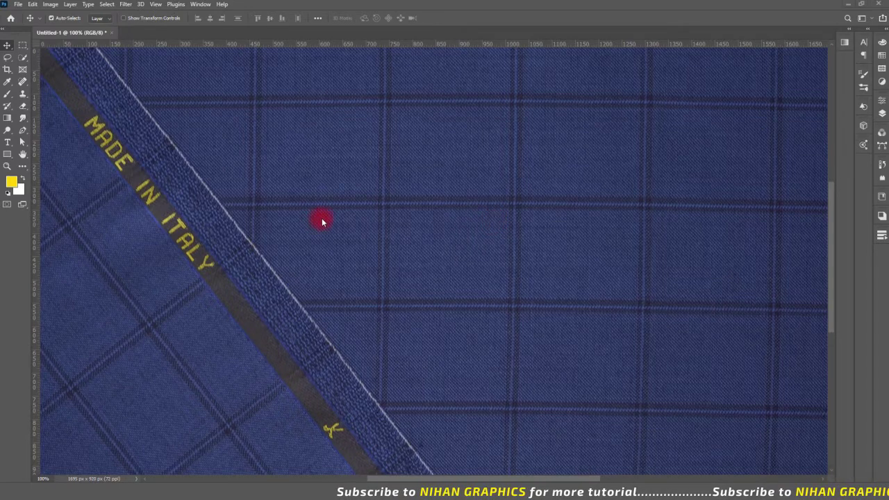
Add a STITCH text layer on the fabric
key(space)
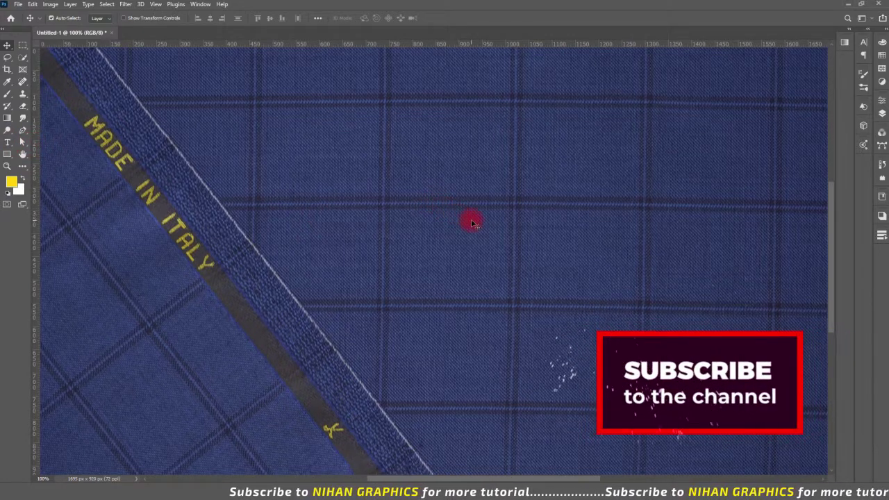
click(8, 142)
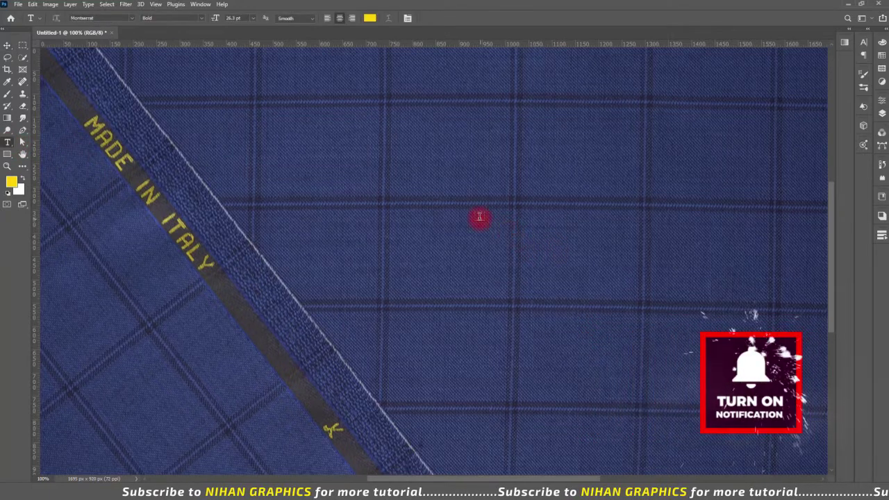
click(457, 204)
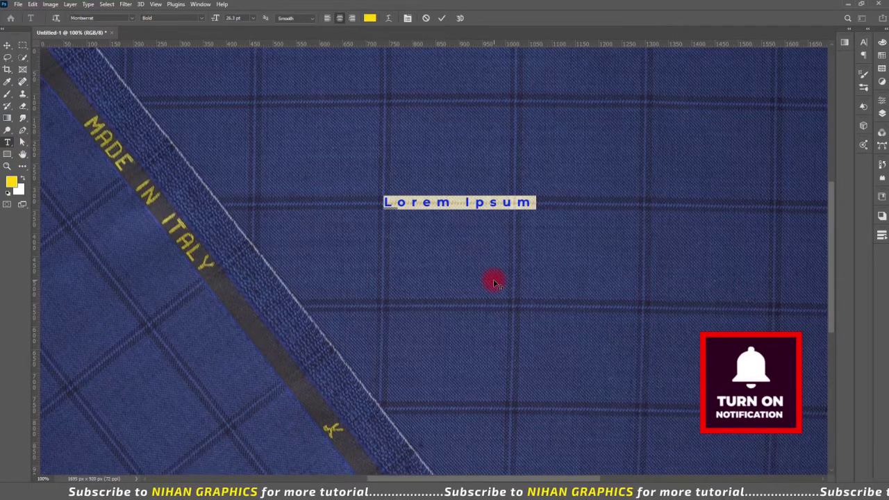
text(STITCH)
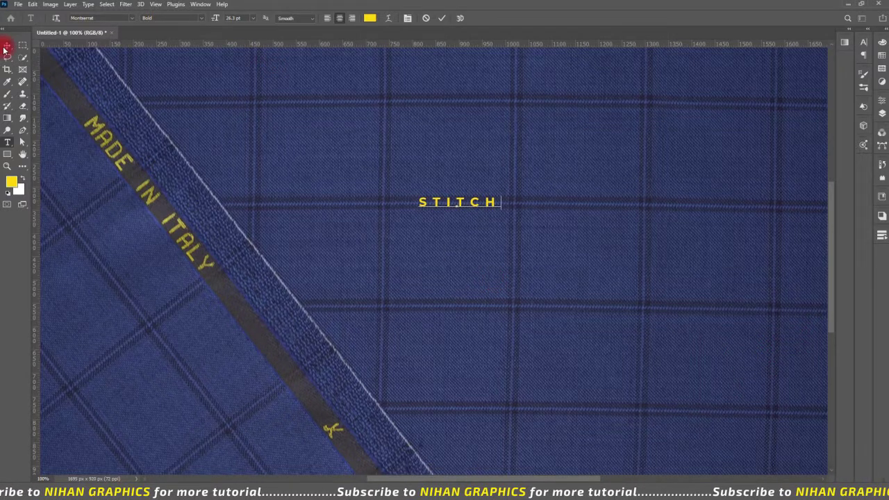
click(7, 45)
Set the STITCH tracking to 25 in the Character panel
click(863, 43)
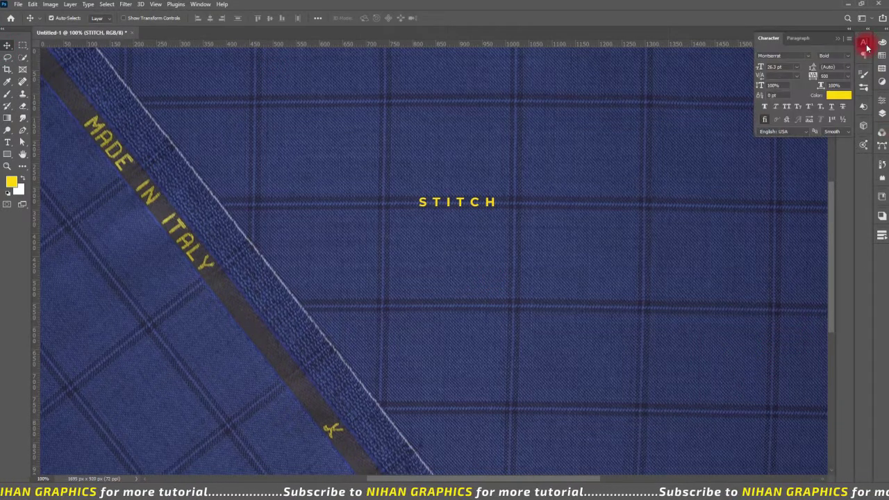
click(847, 76)
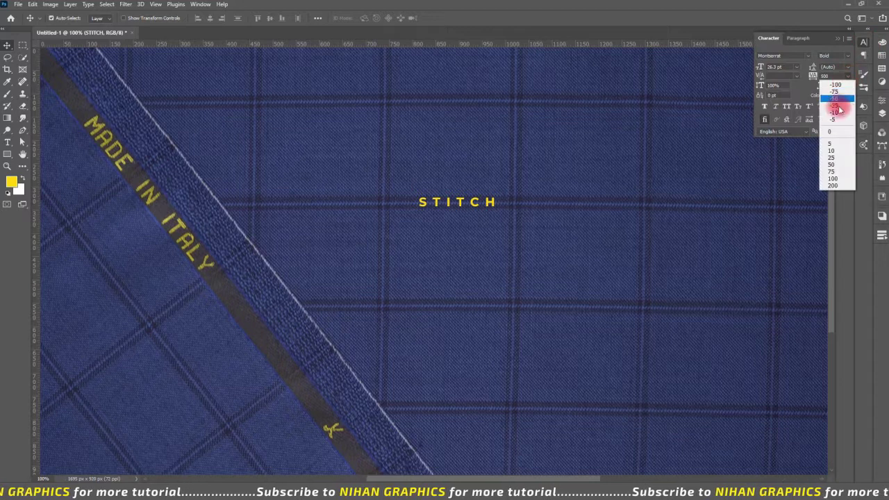
click(834, 158)
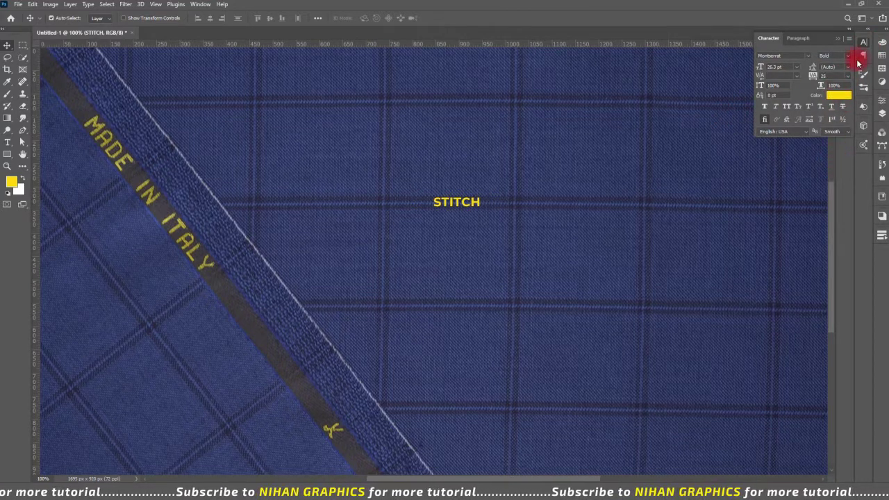
click(839, 39)
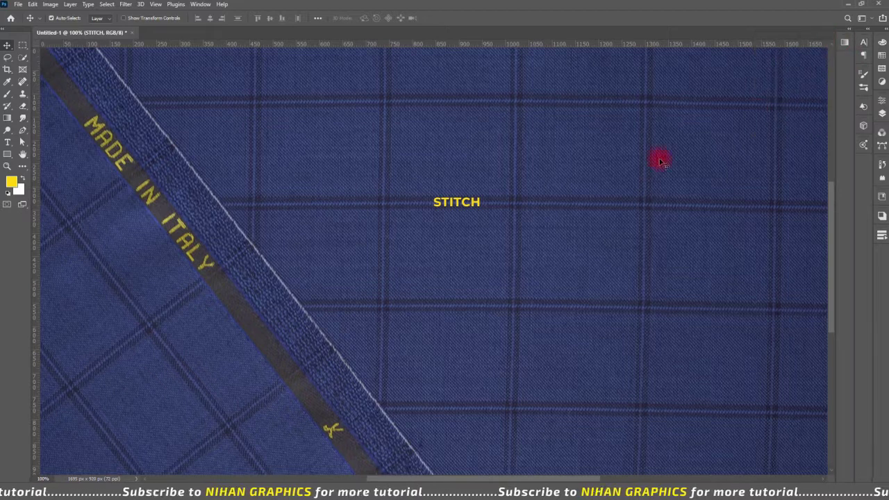
Scale STITCH up proportionally across the upper fabric and commit the transform
key(ctrl+t)
drag(480, 207, 758, 331)
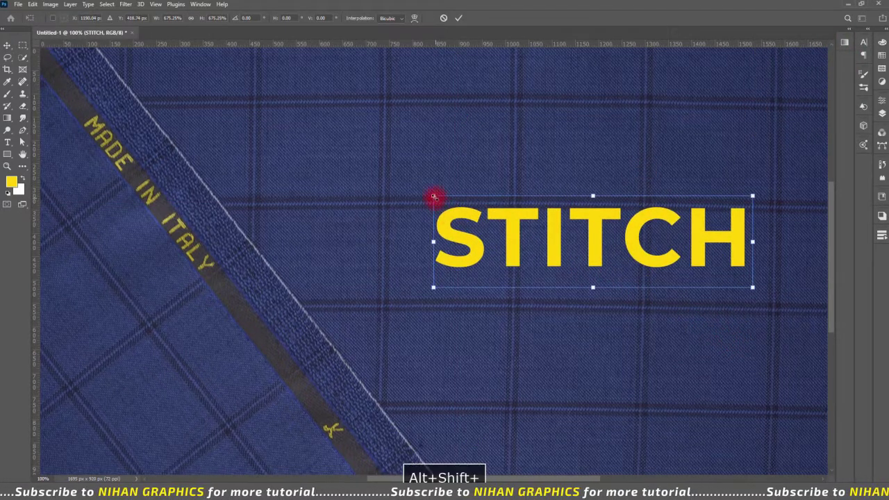
drag(433, 196, 358, 174)
drag(646, 248, 598, 165)
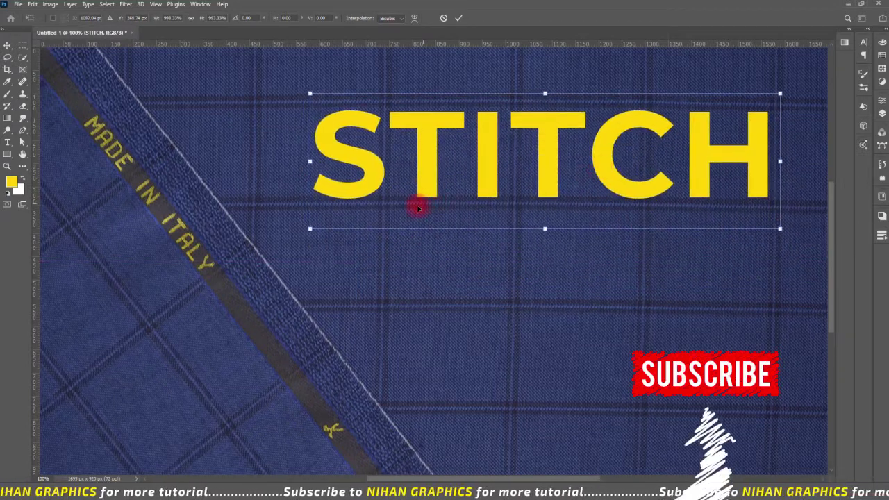
drag(307, 227, 258, 243)
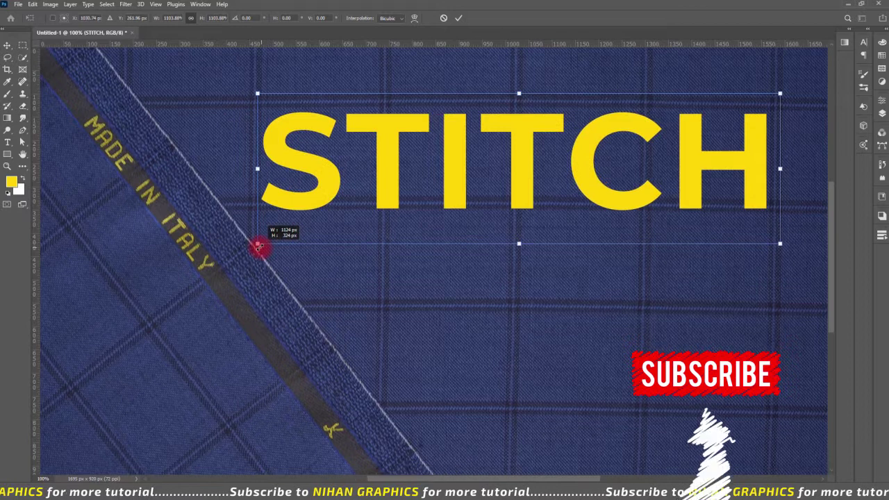
drag(591, 153, 596, 152)
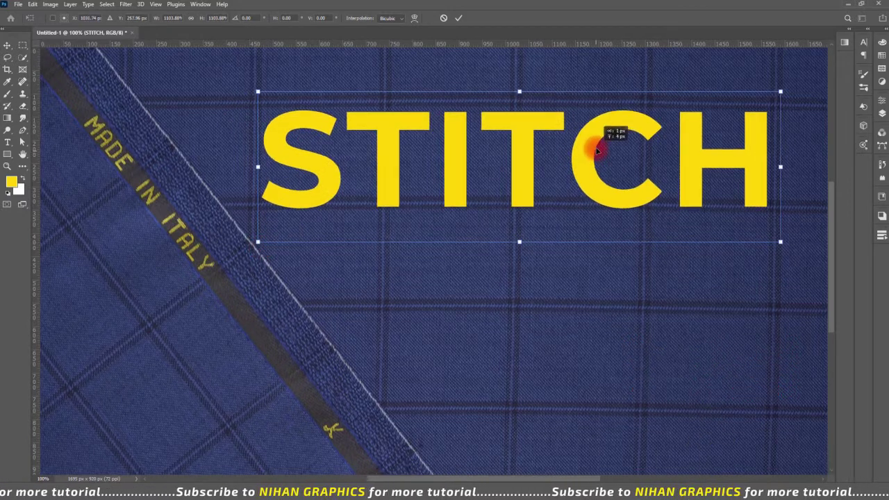
click(459, 19)
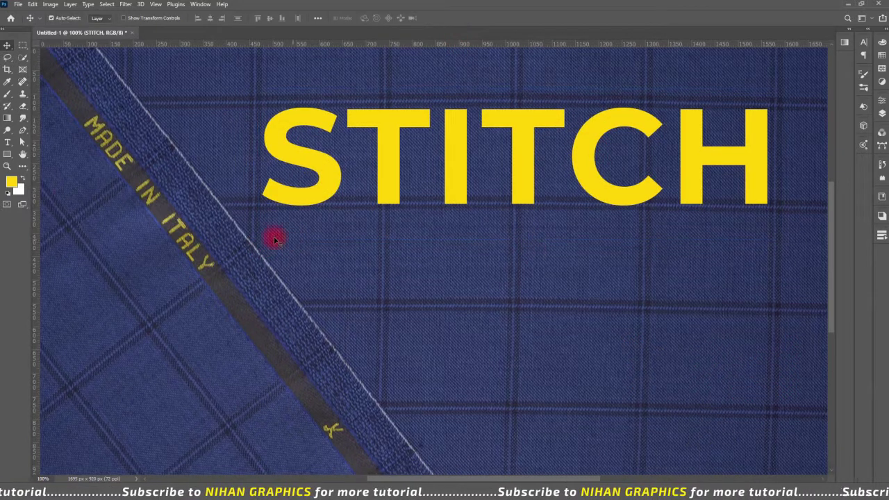
Add EFFECT text below STITCH with tracking widened to 500
click(8, 143)
click(518, 304)
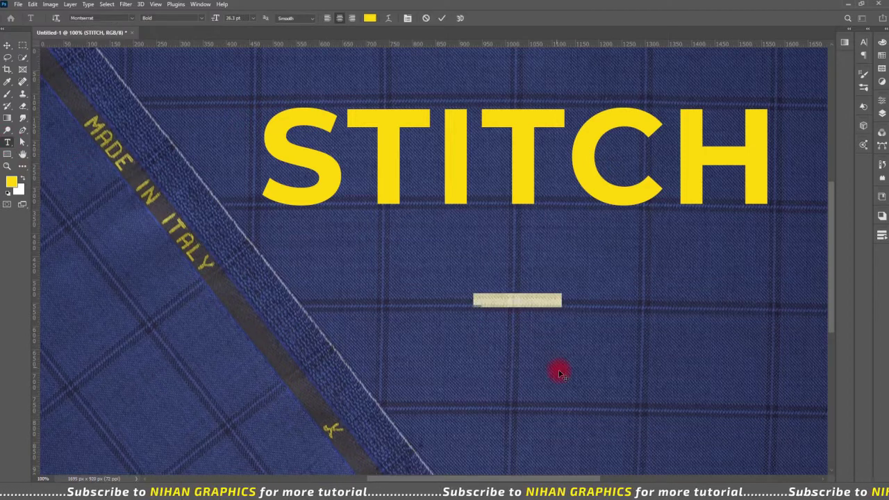
text(ECT)
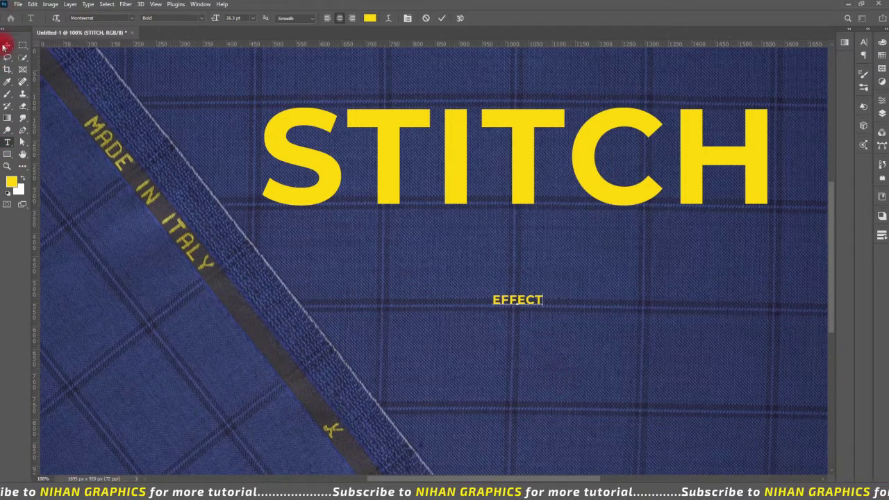
click(4, 45)
click(864, 56)
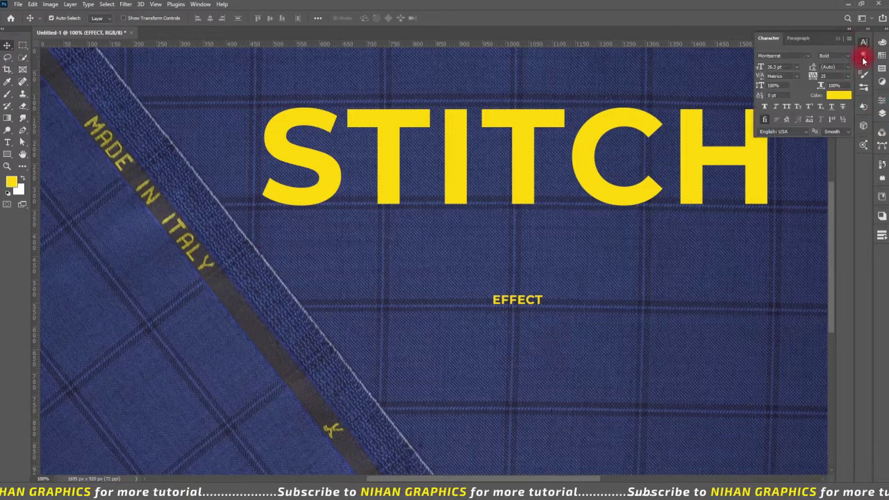
click(842, 75)
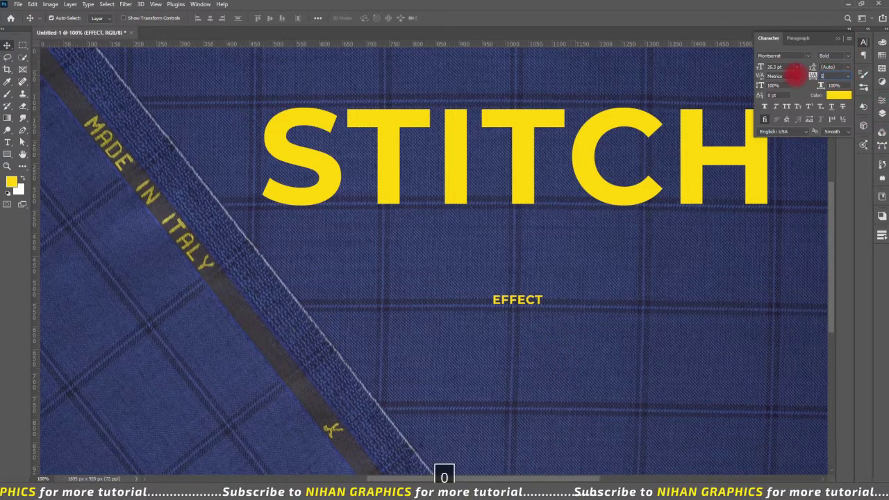
click(837, 39)
Scale EFFECT up and position it just beneath STITCH
key(ctrl+t)
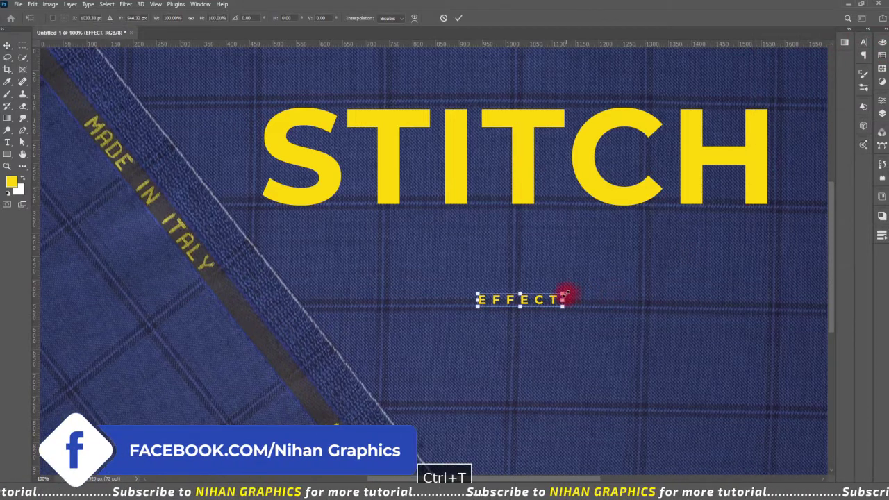
mouse_move(566, 298)
mouse_down()
mouse_move(801, 214)
mouse_move(784, 247)
mouse_up()
drag(771, 288, 752, 245)
drag(458, 268, 445, 270)
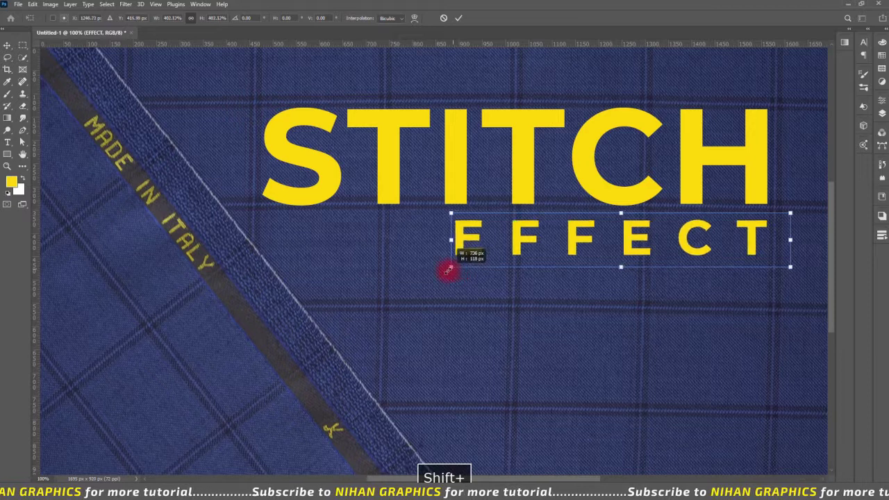
click(459, 19)
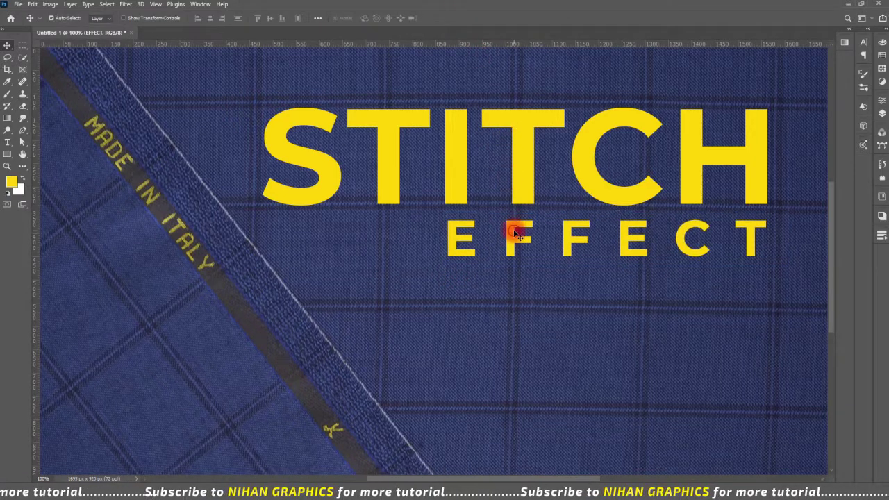
drag(512, 228, 515, 242)
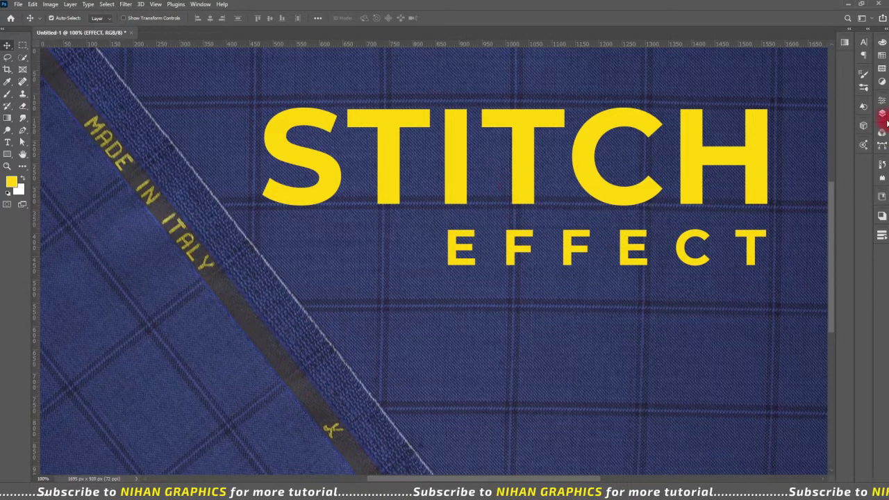
Convert the STITCH text layer to a shape
click(883, 114)
click(800, 303)
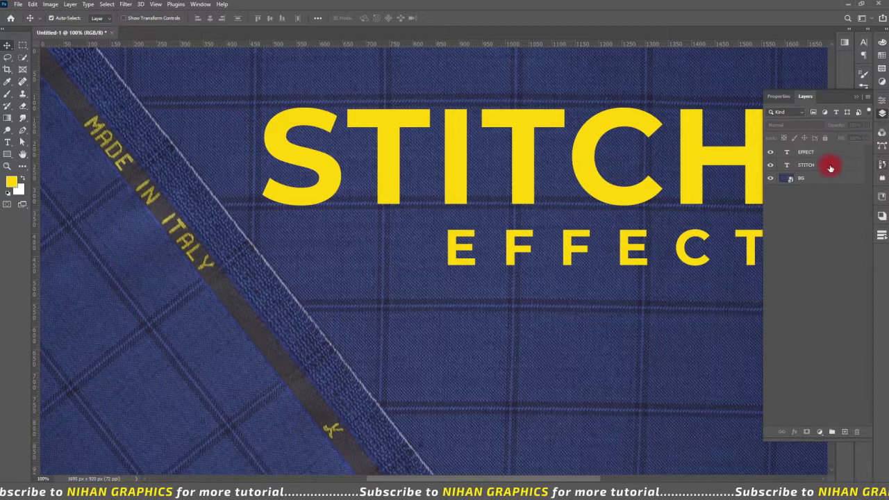
click(831, 168)
right_click(831, 167)
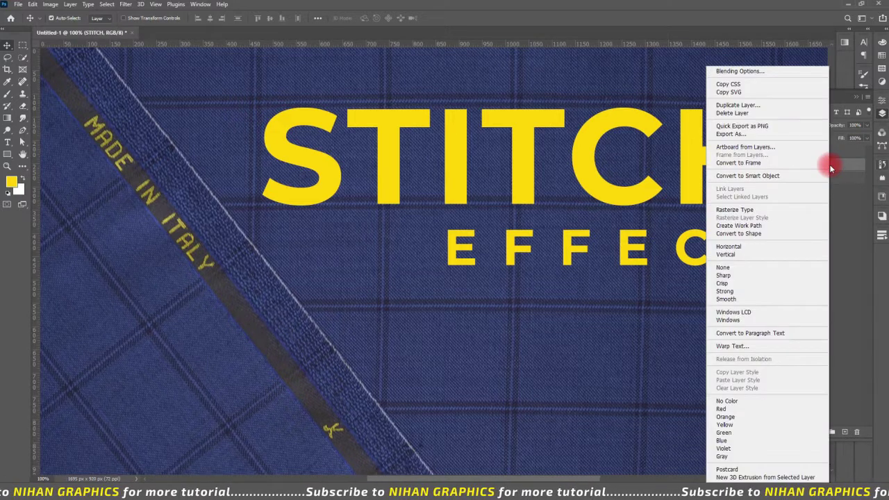
click(744, 234)
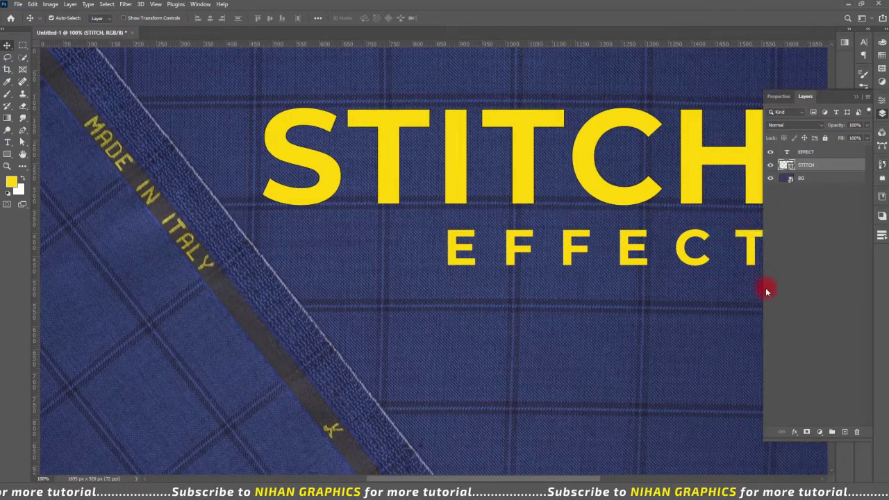
Convert the EFFECT text layer to a shape and reselect STITCH
click(828, 154)
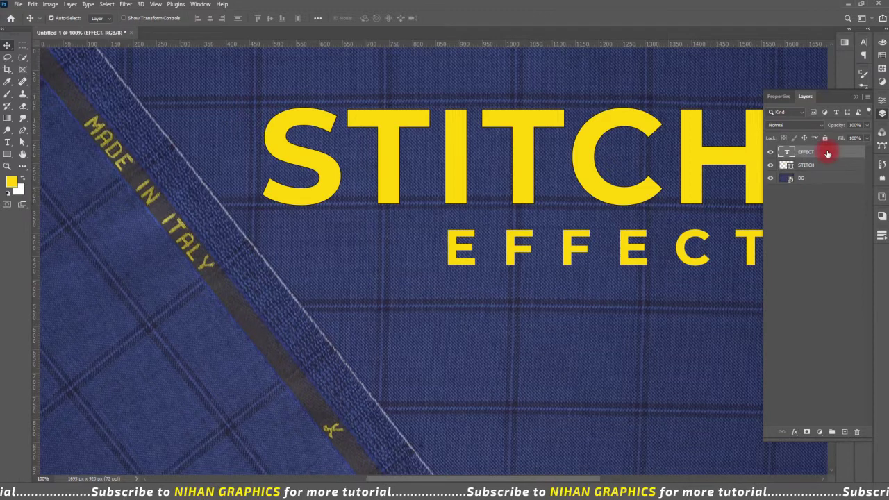
right_click(828, 153)
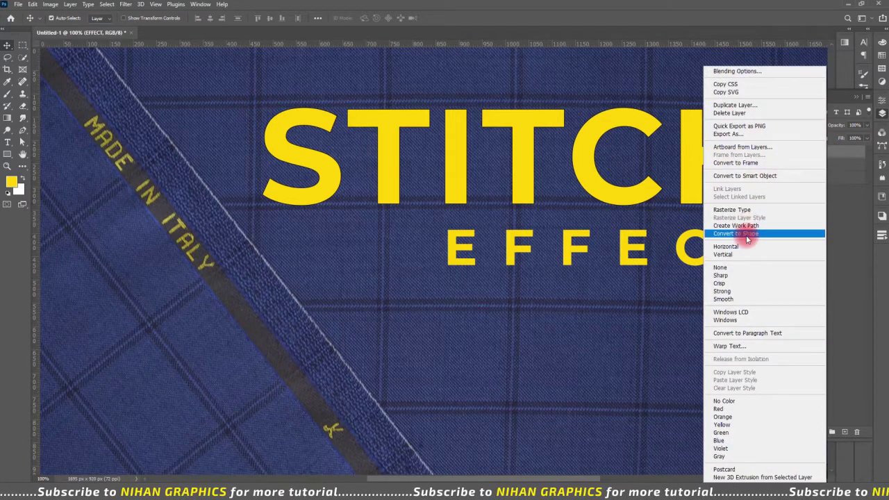
click(744, 234)
click(857, 96)
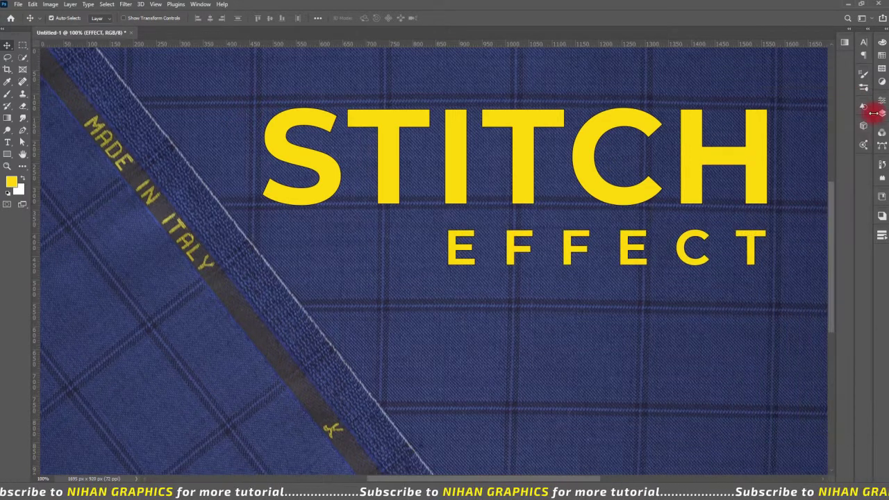
click(882, 114)
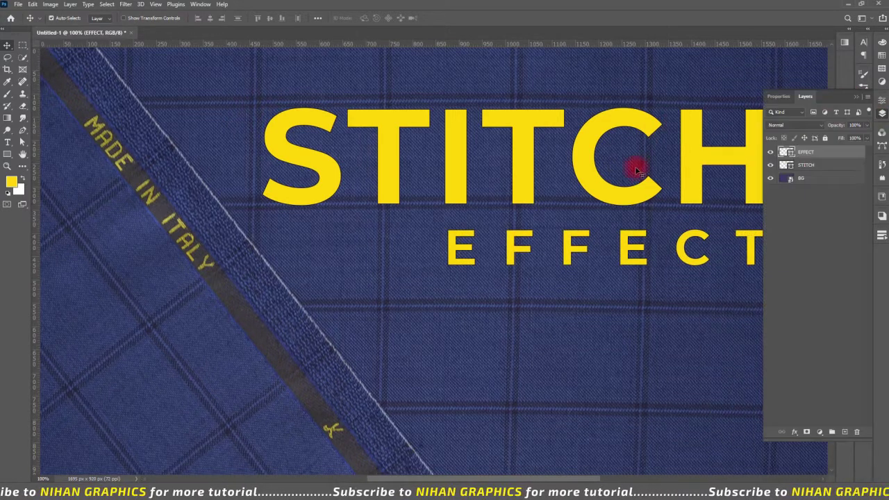
click(810, 165)
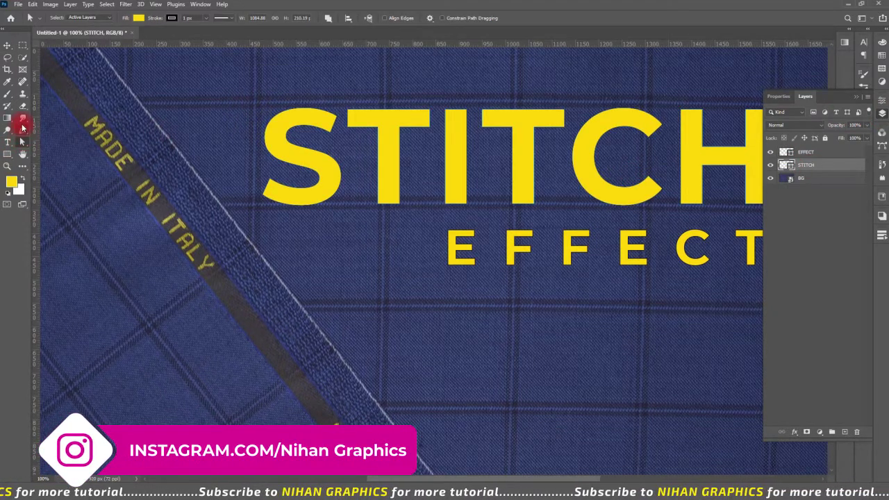
Select the STITCH layer with a shape tool active
click(22, 131)
click(22, 143)
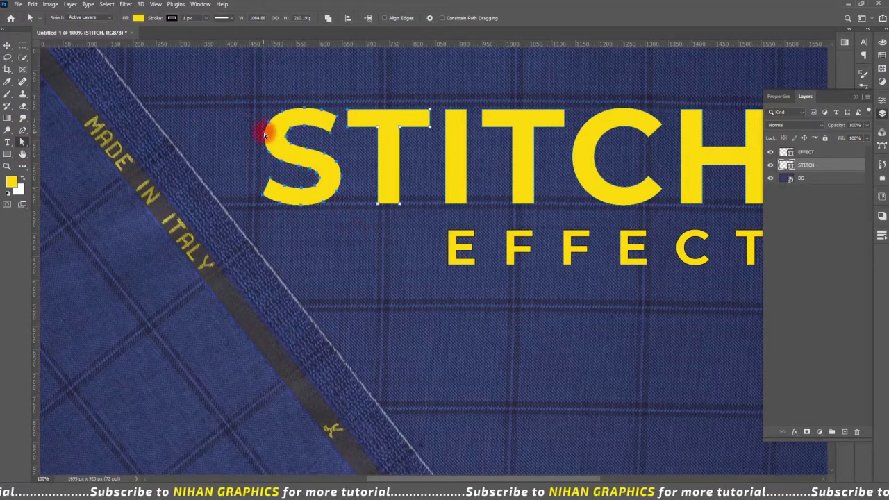
click(7, 45)
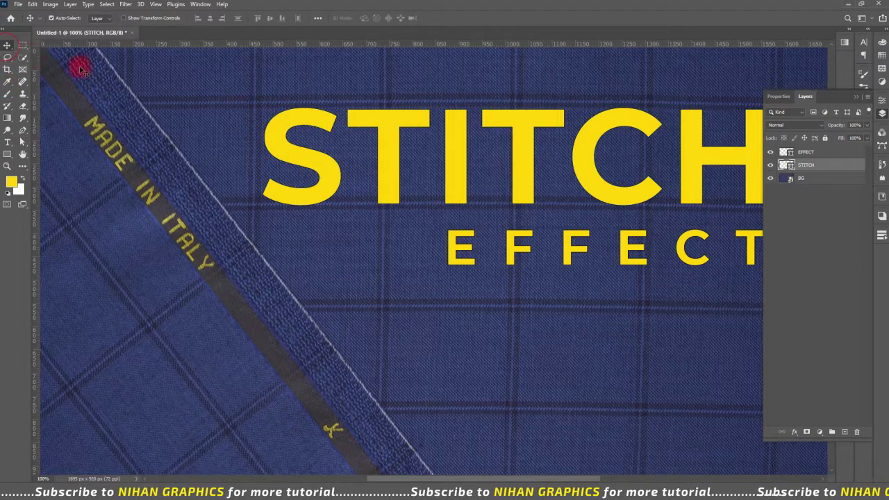
ctrl+click(813, 167)
click(813, 167)
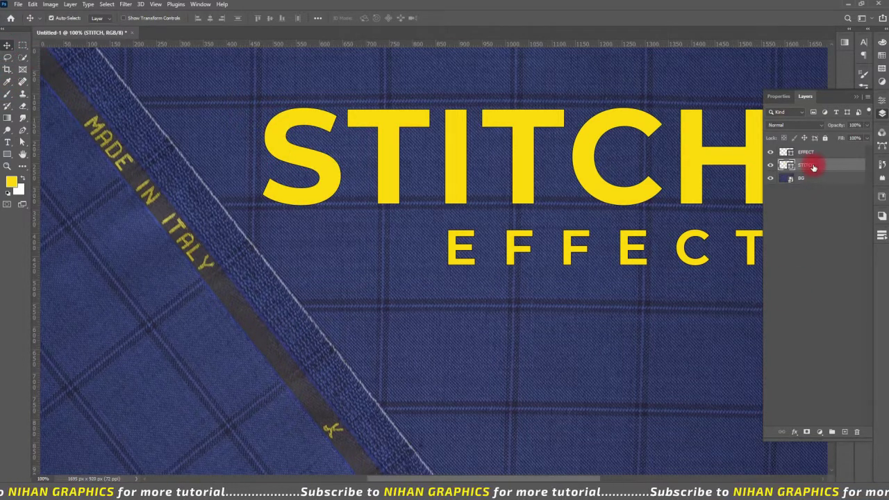
click(8, 162)
click(6, 156)
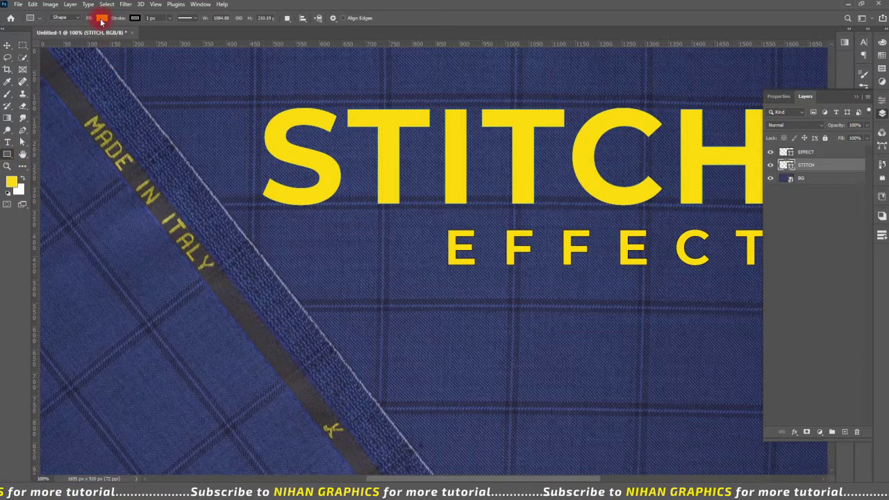
Remove STITCH's fill and give it a yellow 5 px stroke
click(134, 19)
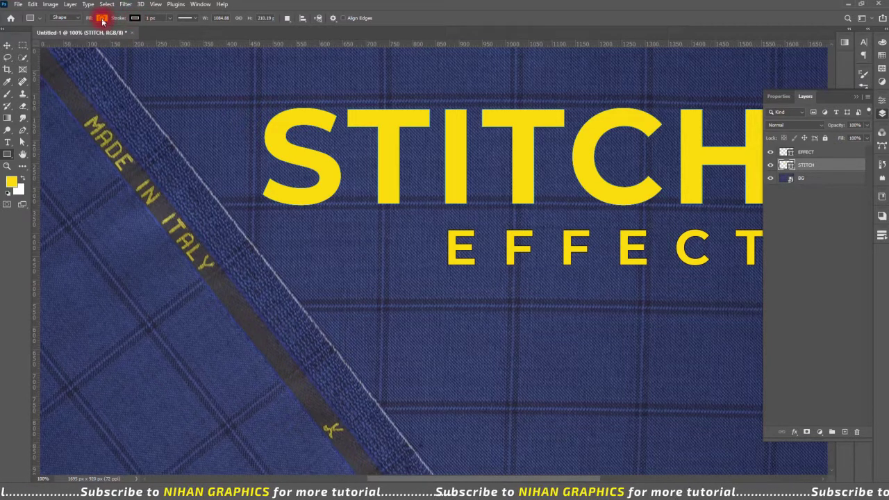
click(102, 19)
click(61, 36)
click(133, 19)
click(76, 66)
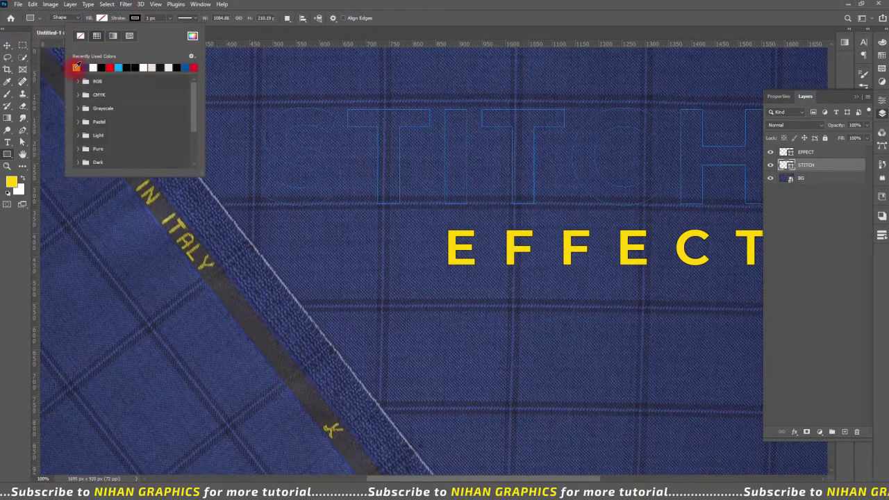
click(159, 19)
drag(147, 18, 155, 18)
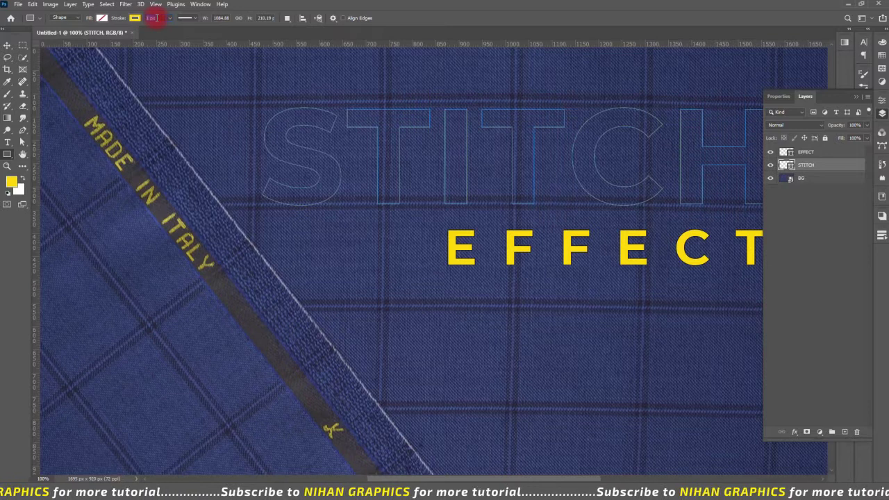
text(5)
key(Return)
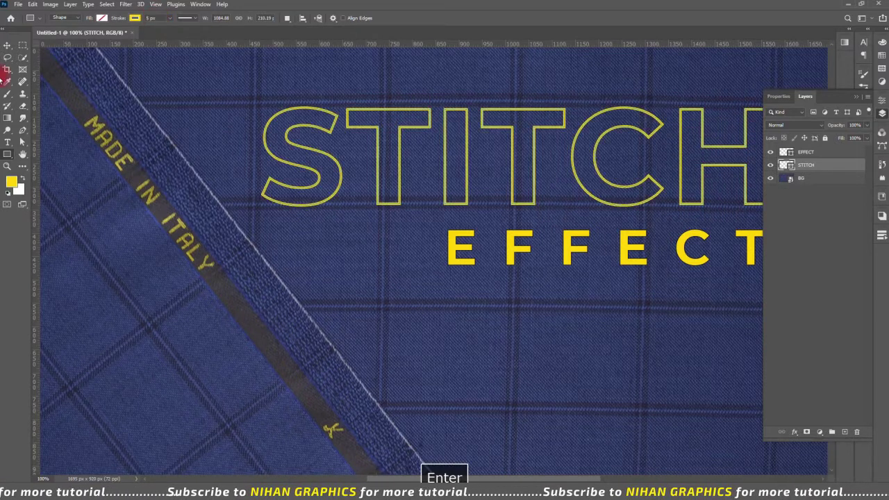
click(7, 45)
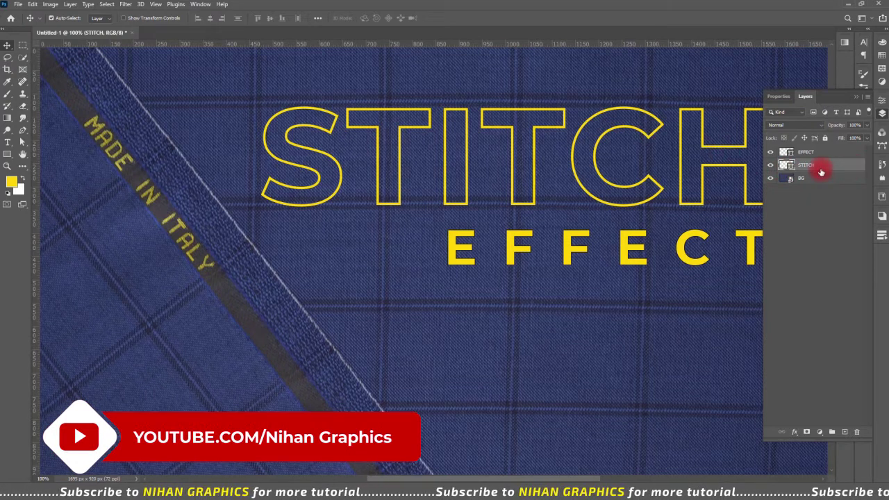
click(7, 155)
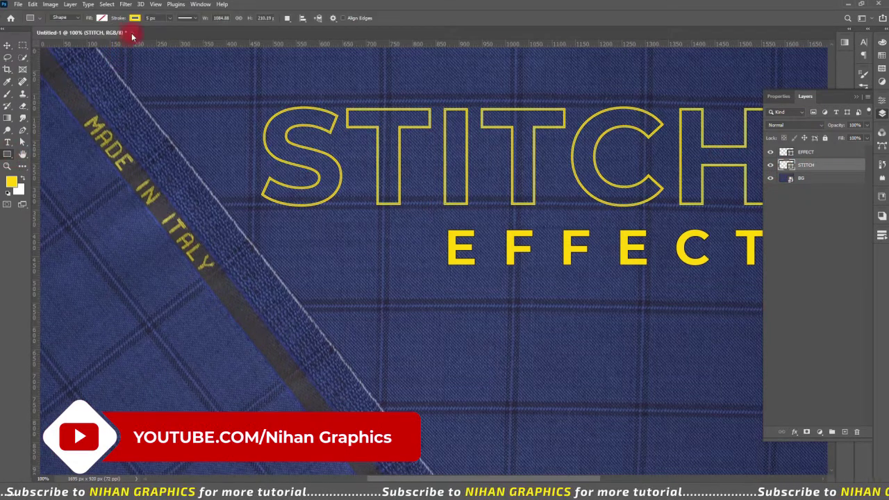
Switch STITCH's stroke to dashed, after briefly trying dotted, and open More Options
click(185, 19)
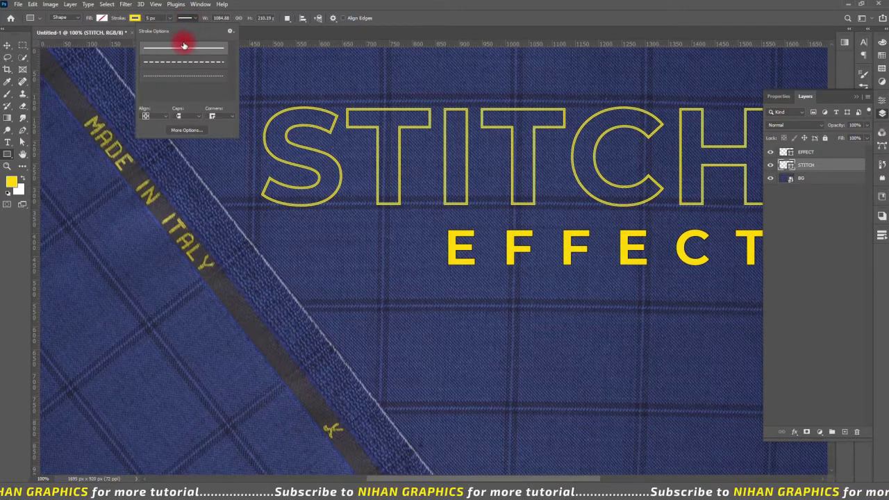
click(174, 64)
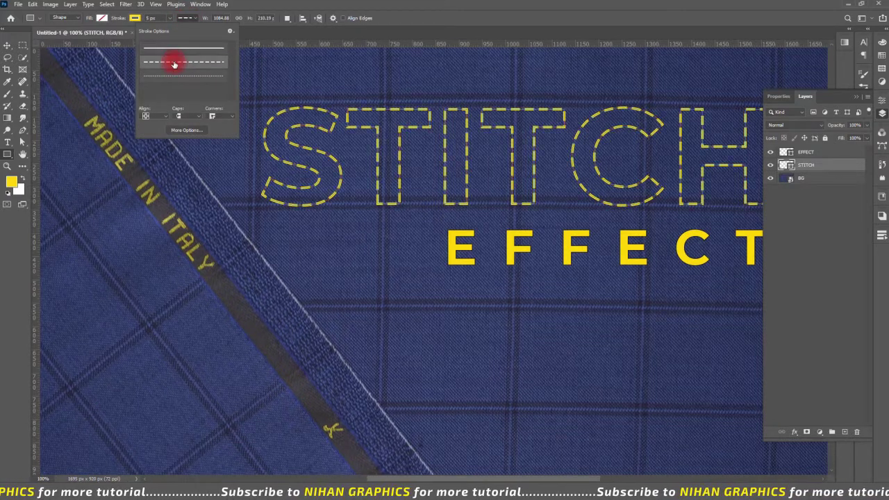
click(299, 111)
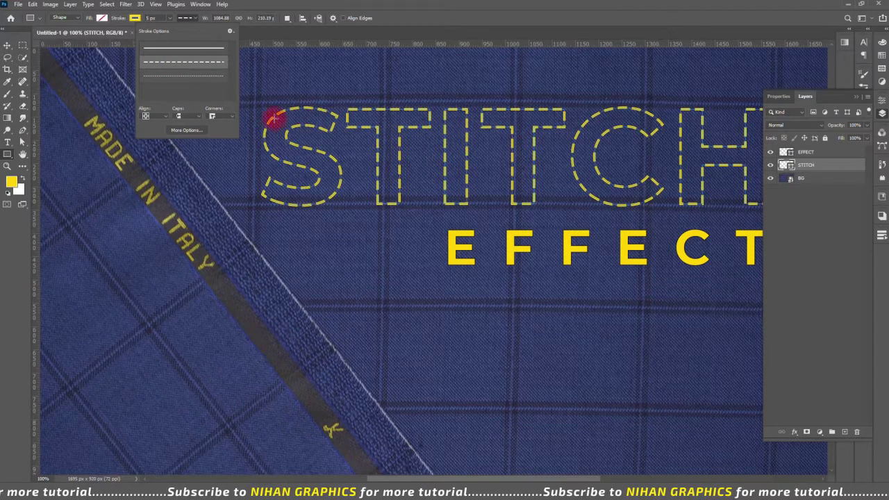
click(189, 80)
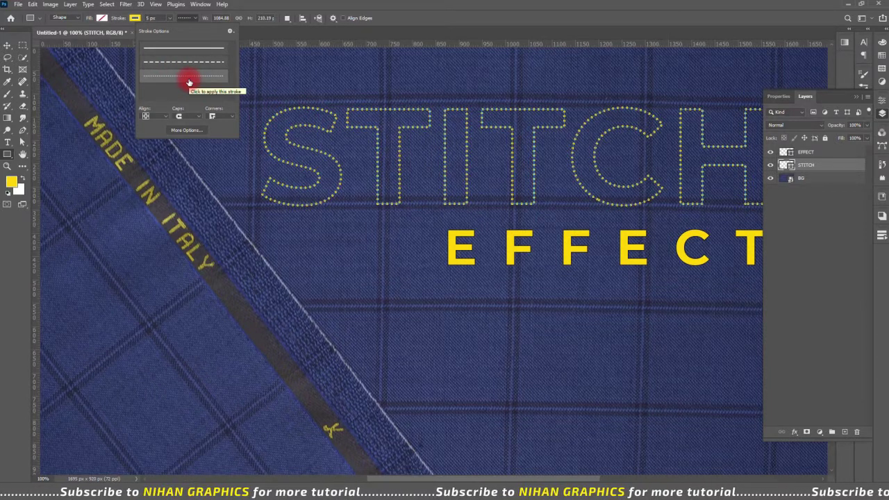
click(184, 62)
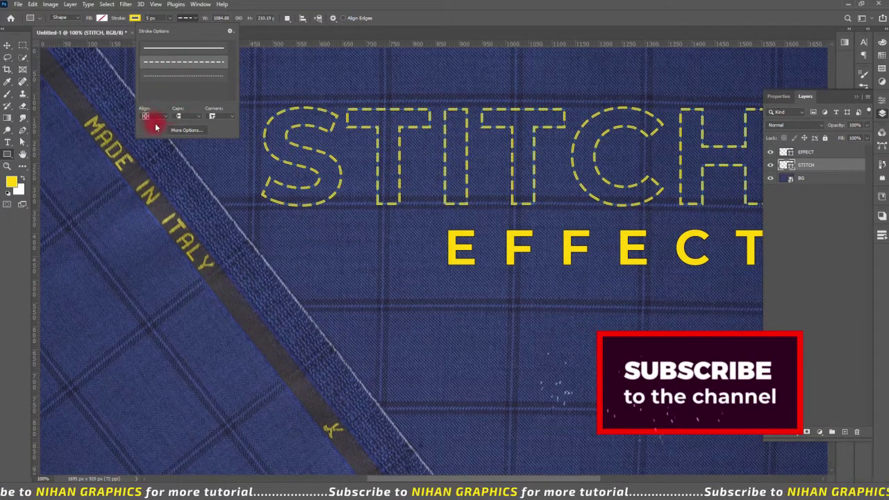
click(186, 129)
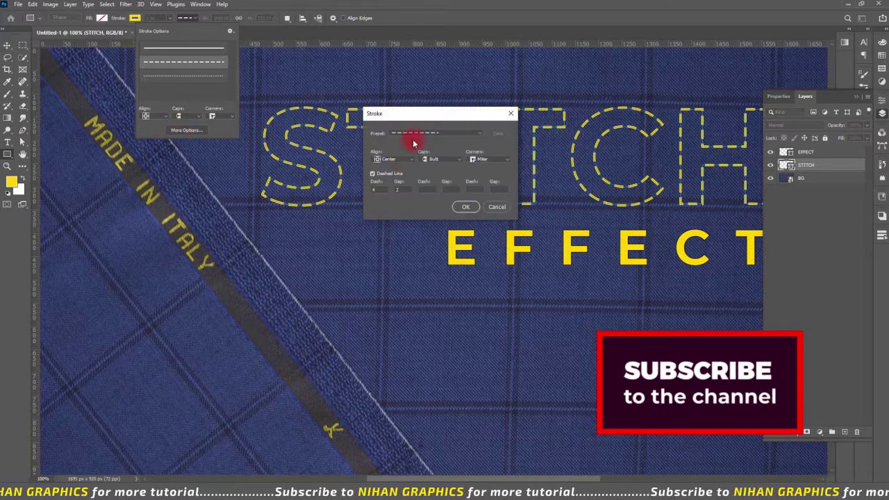
Try inside and outside stroke alignment, settling on centre
drag(428, 114, 172, 200)
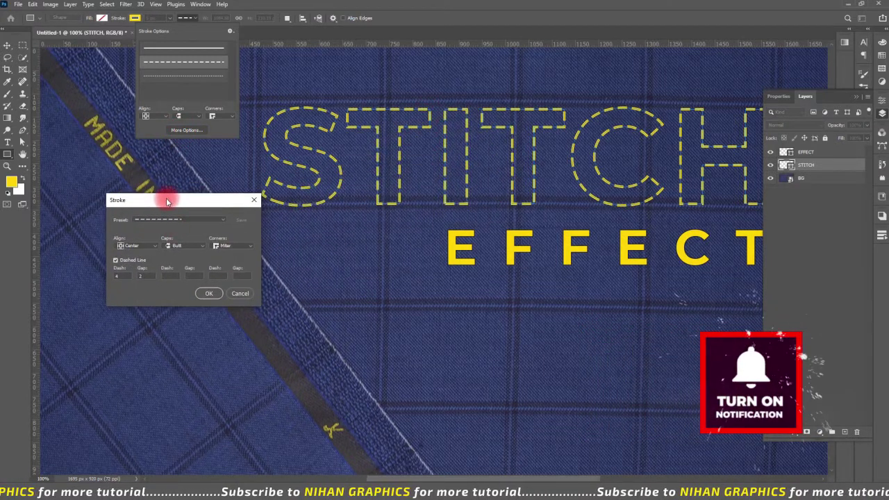
click(145, 249)
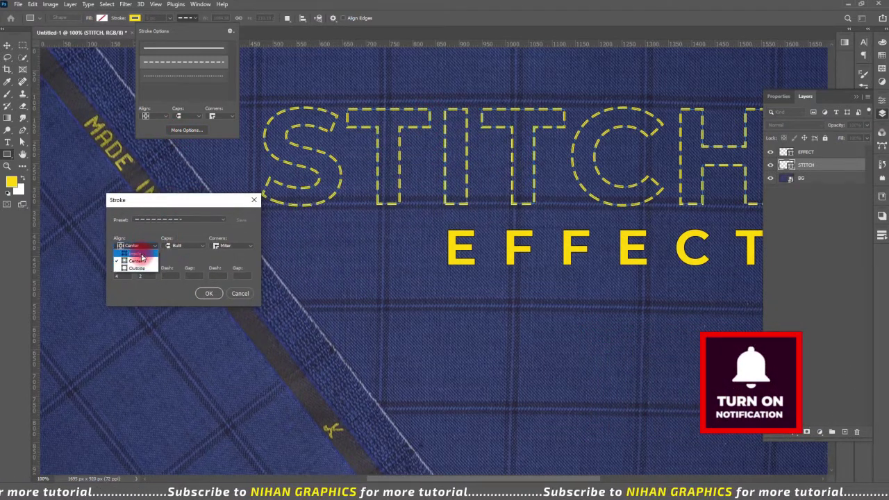
click(139, 253)
click(139, 247)
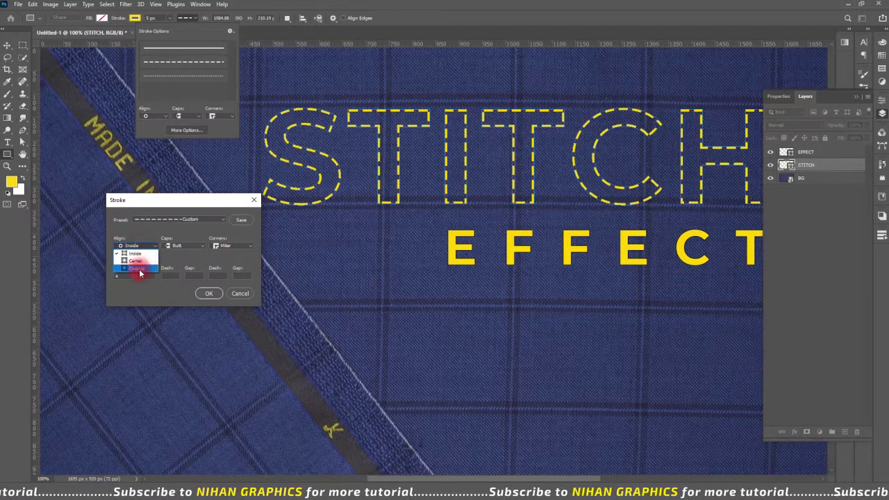
click(140, 270)
click(140, 248)
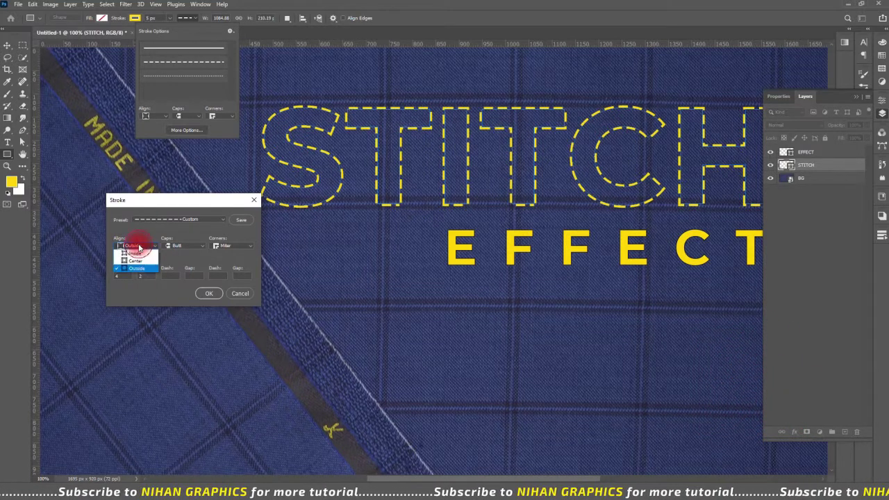
click(139, 261)
Set the stroke caps and corners to Round
click(180, 247)
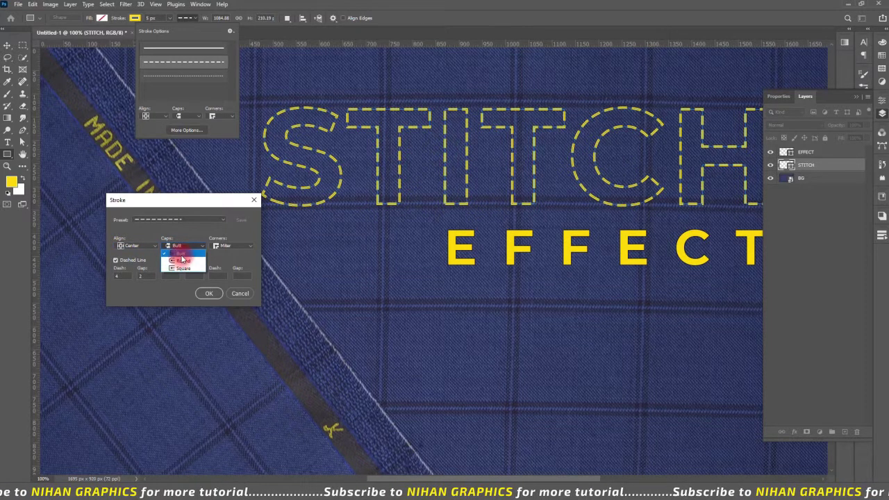
click(182, 260)
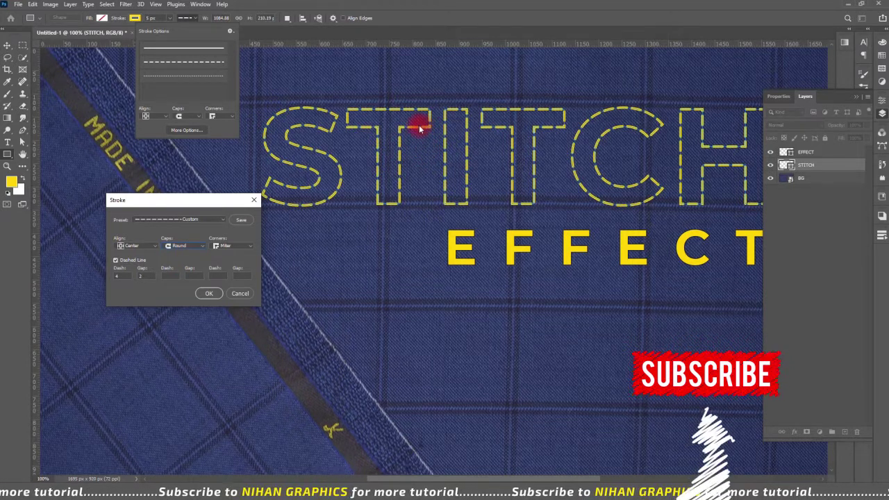
click(183, 246)
click(183, 269)
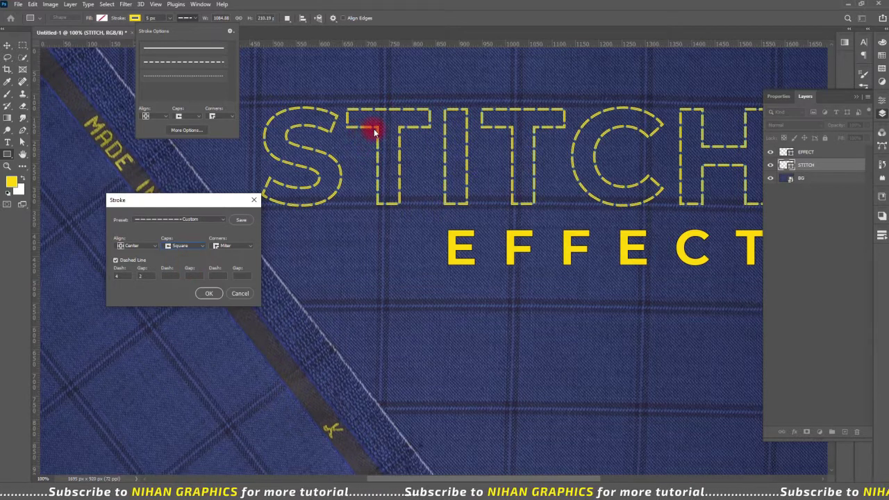
click(182, 246)
click(185, 261)
click(230, 248)
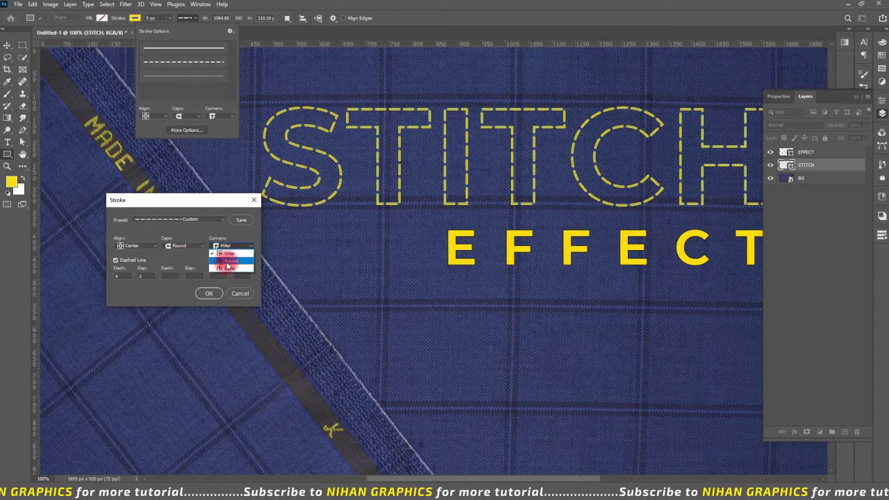
click(227, 264)
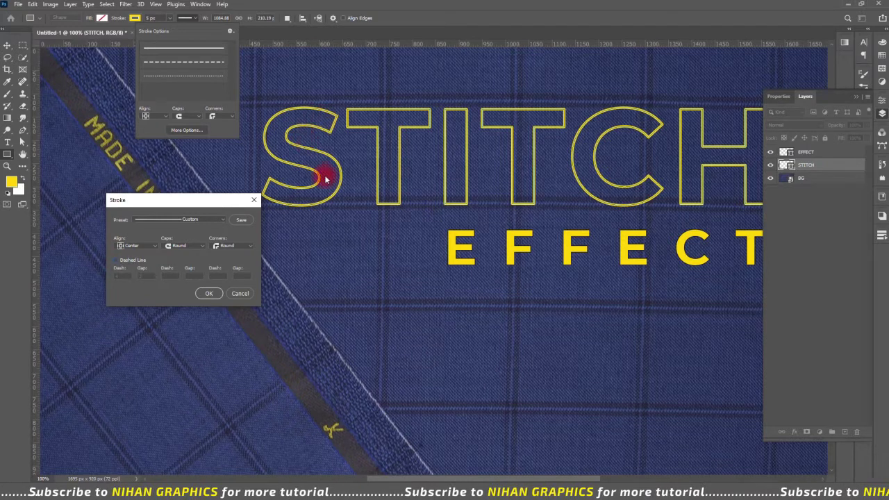
Enable Dashed Line with dash 5 and gap 3 and confirm
click(117, 260)
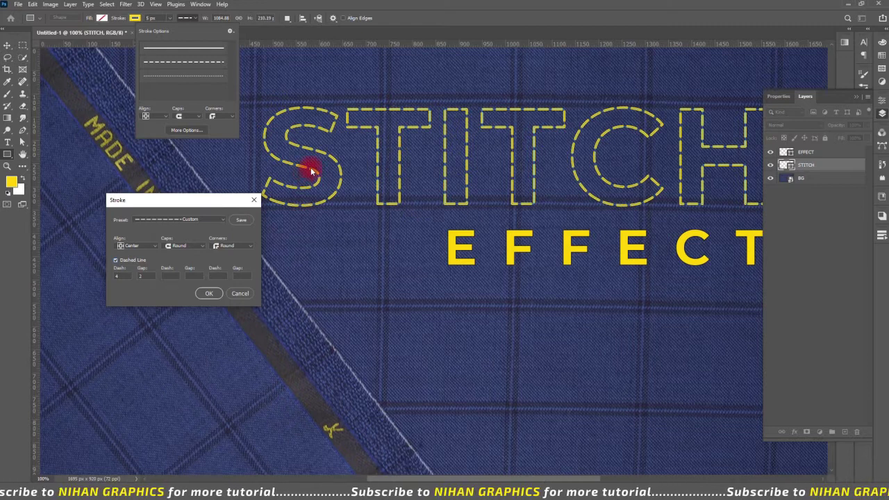
click(141, 276)
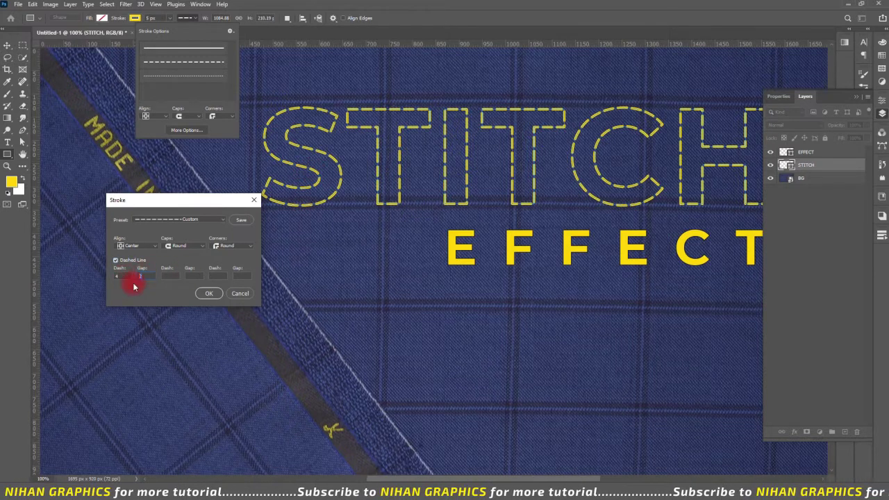
text(6)
key(Return)
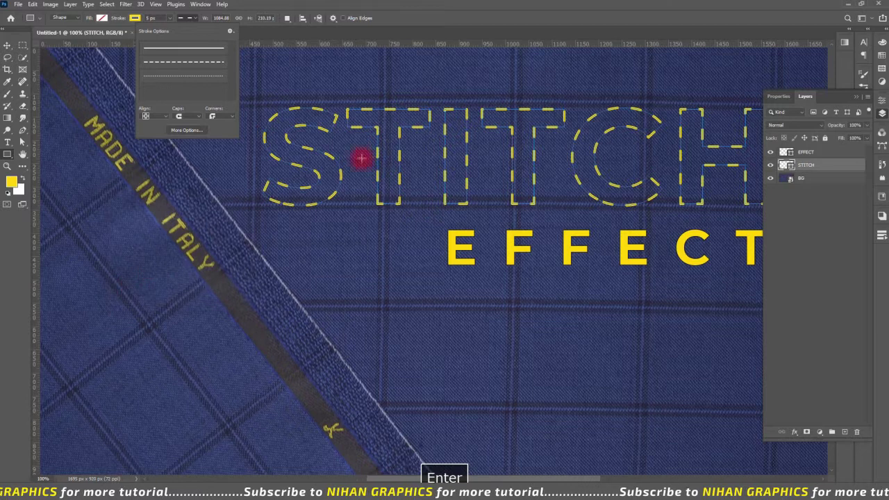
click(179, 131)
drag(128, 276, 106, 281)
key(Delete)
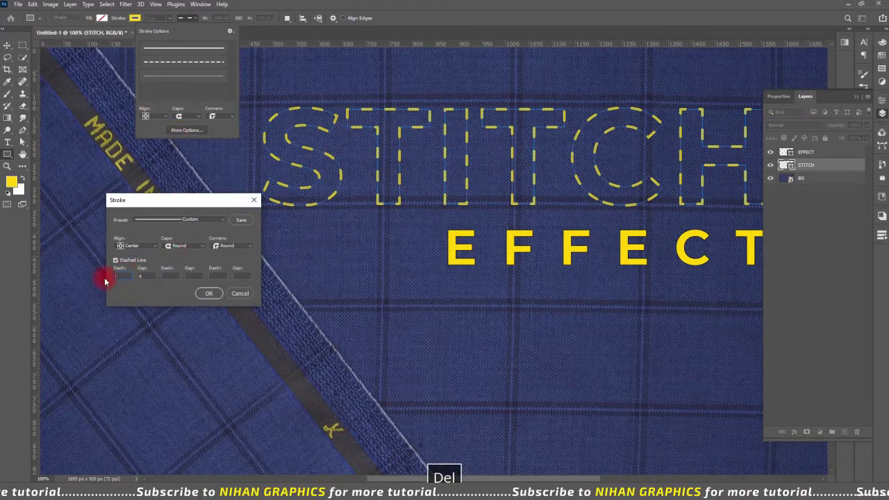
text(5)
key(Tab)
text(3)
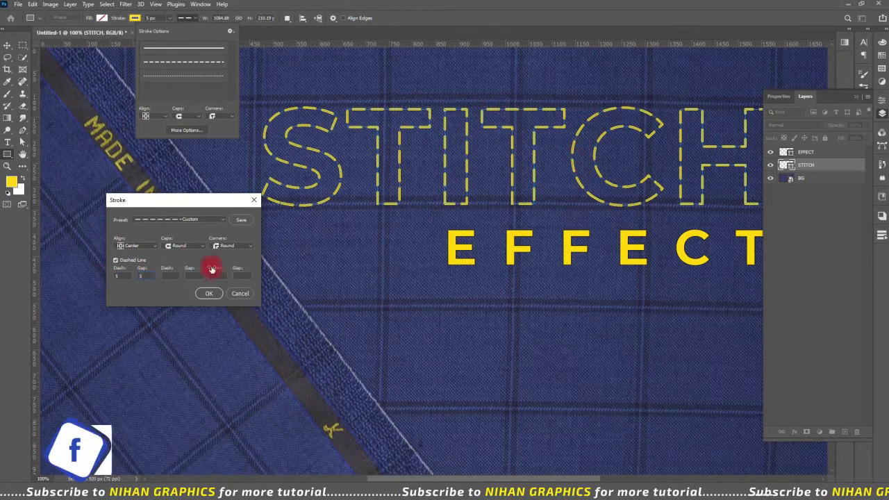
click(210, 294)
click(7, 43)
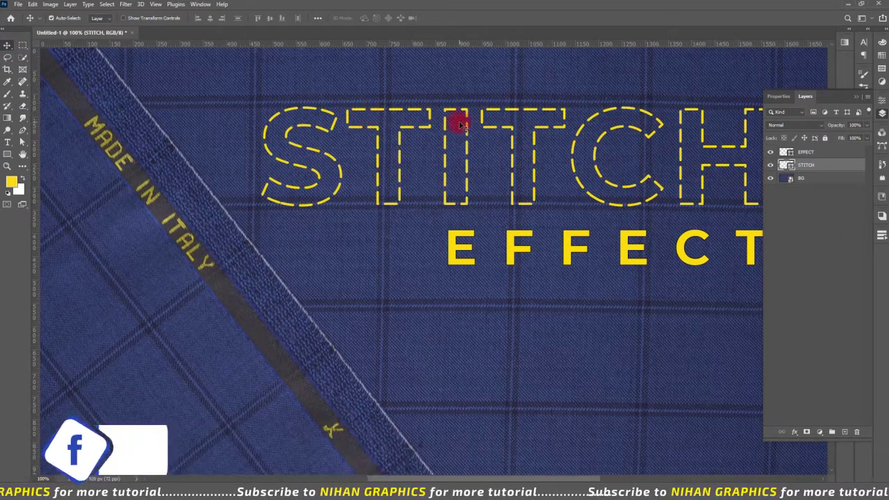
Remove EFFECT's fill and give it a yellow 5 px stroke
click(514, 248)
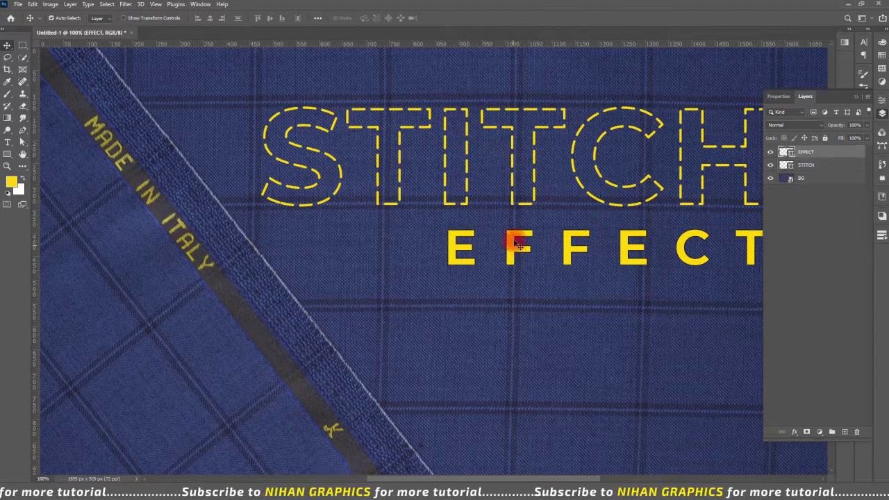
click(9, 154)
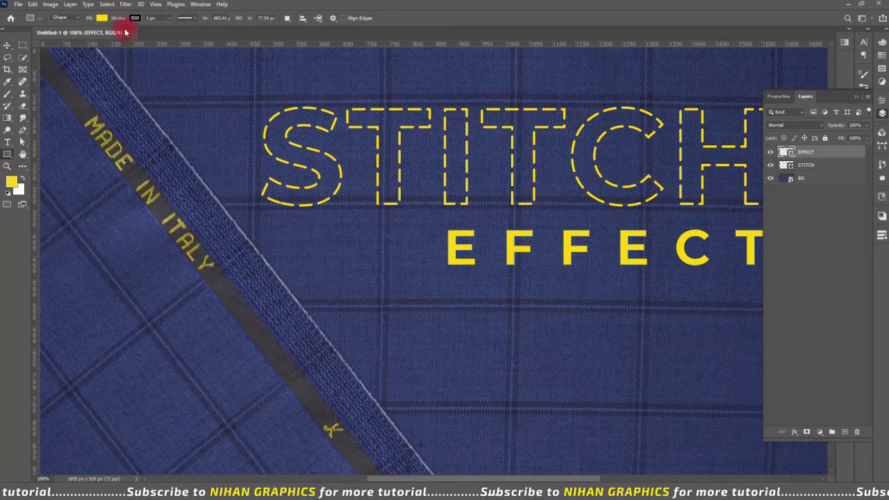
click(102, 17)
click(47, 35)
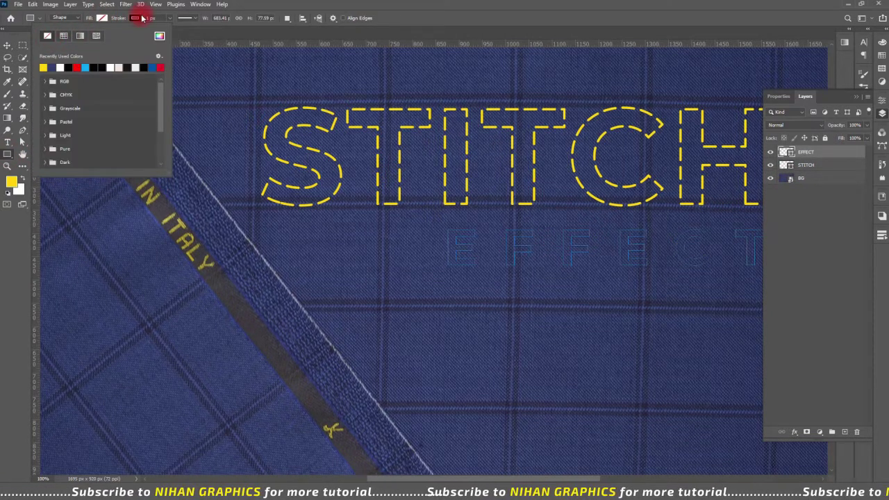
click(135, 17)
click(78, 67)
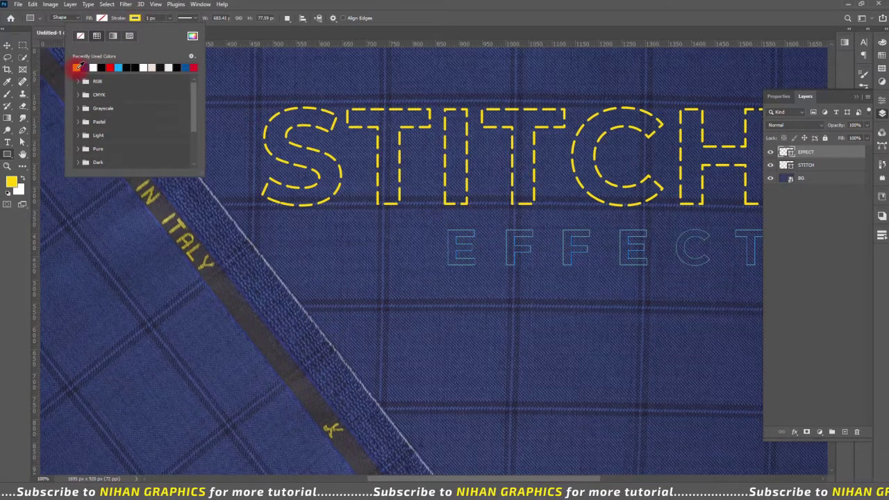
click(170, 18)
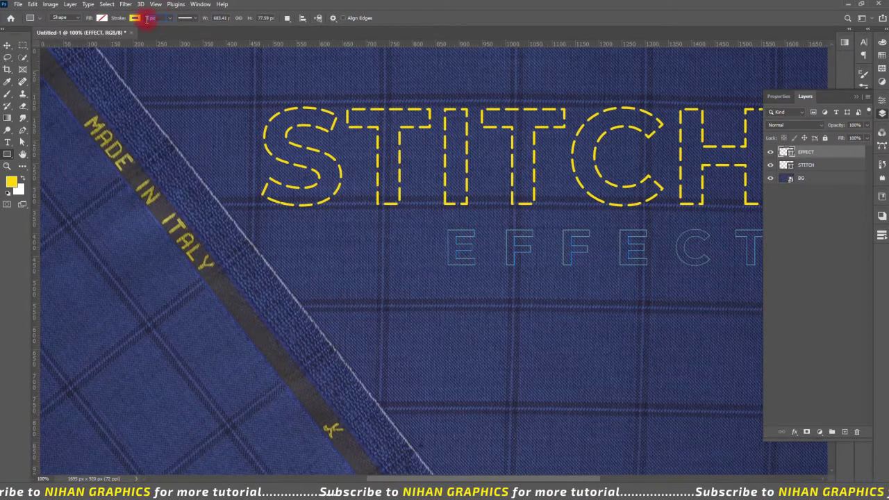
text(5)
key(Return)
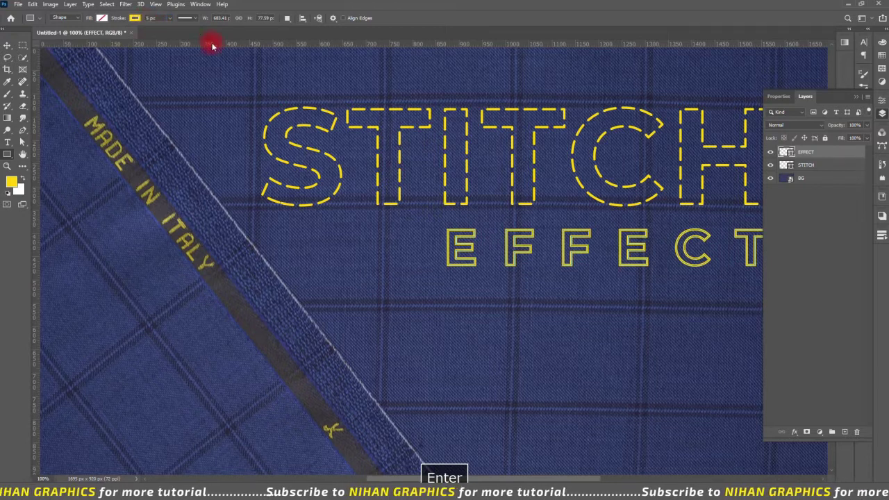
Change EFFECT's stroke style to dotted
click(191, 19)
click(192, 77)
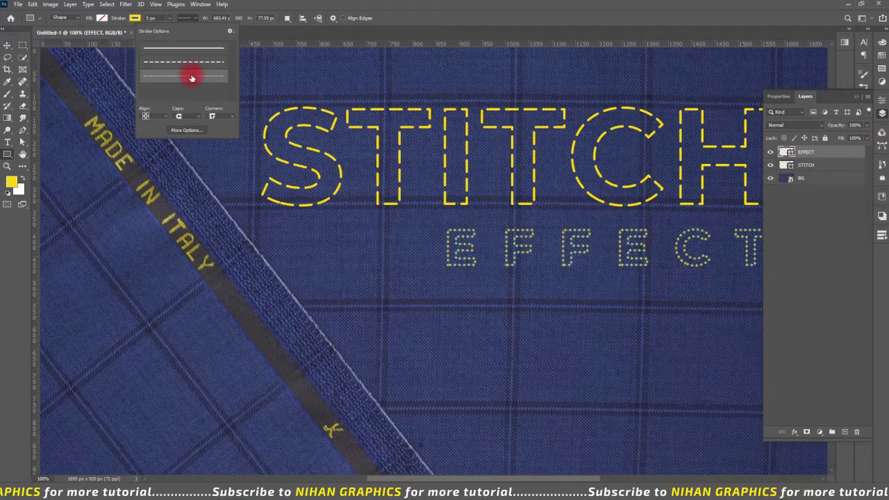
click(50, 64)
click(7, 45)
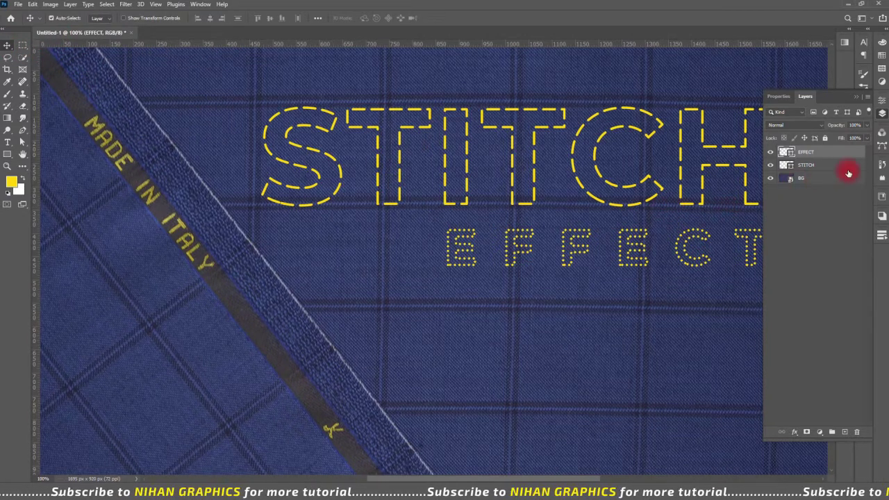
click(864, 100)
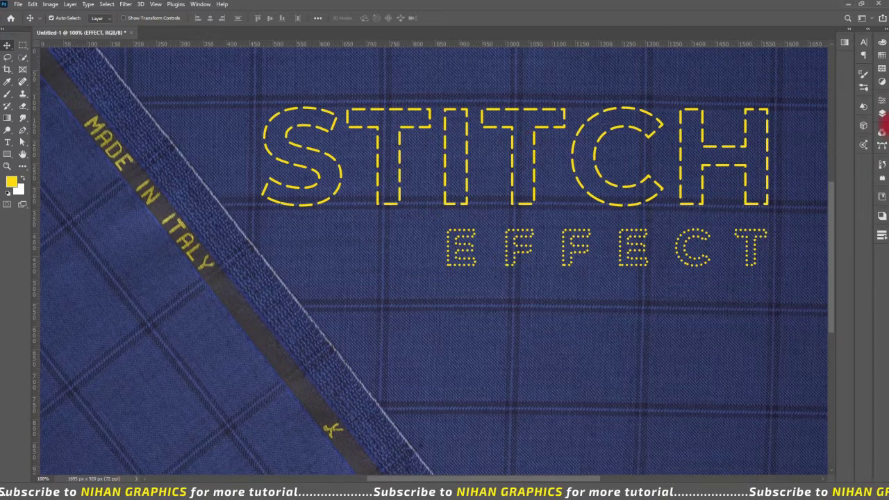
Enable Bevel & Emboss on STITCH, keeping Emboss style and Chisel Soft technique
click(882, 113)
double_click(849, 165)
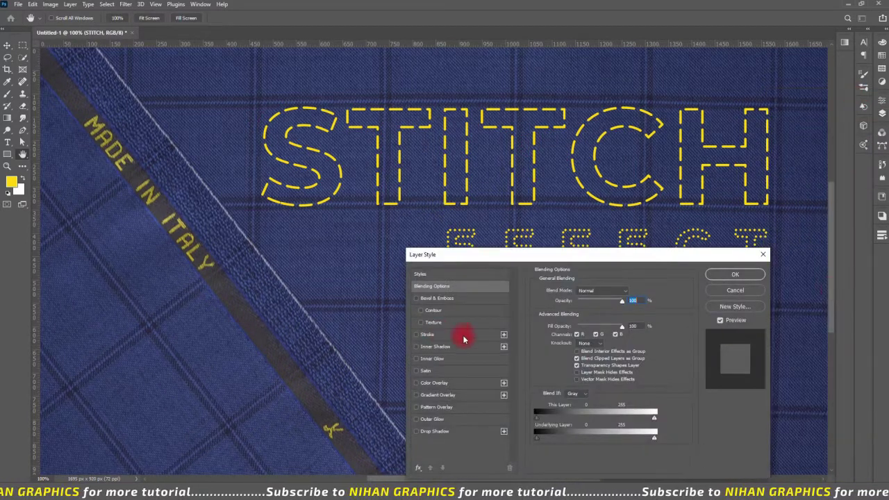
drag(548, 255, 323, 243)
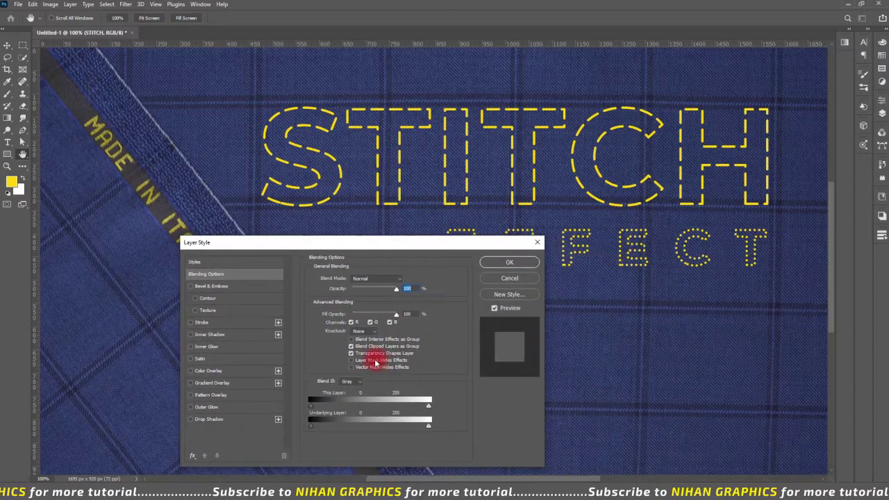
click(203, 286)
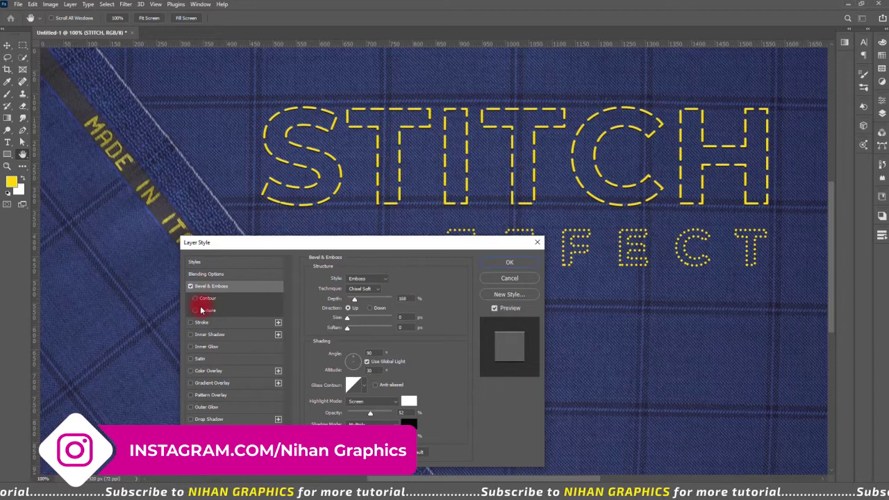
click(368, 279)
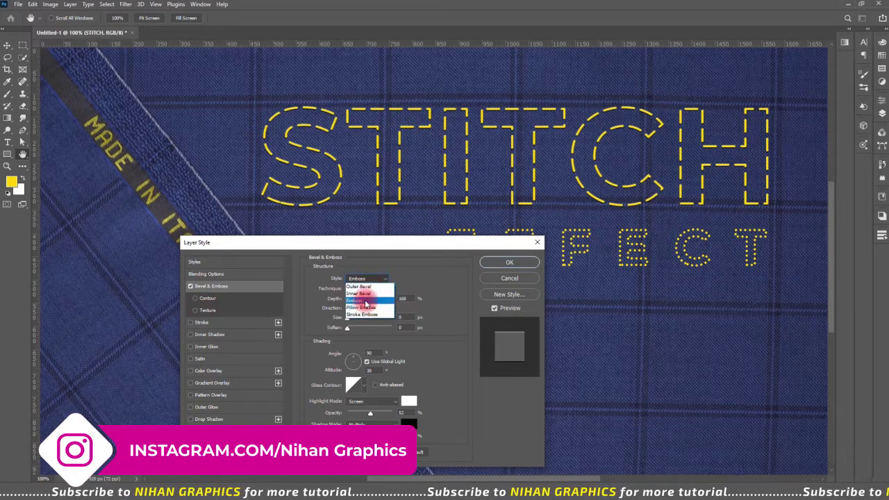
click(367, 304)
click(365, 288)
click(367, 312)
Set emboss depth to about 157% and highlight opacity to about 51%, then apply
mouse_move(363, 303)
mouse_down()
mouse_move(372, 304)
mouse_move(348, 321)
mouse_up()
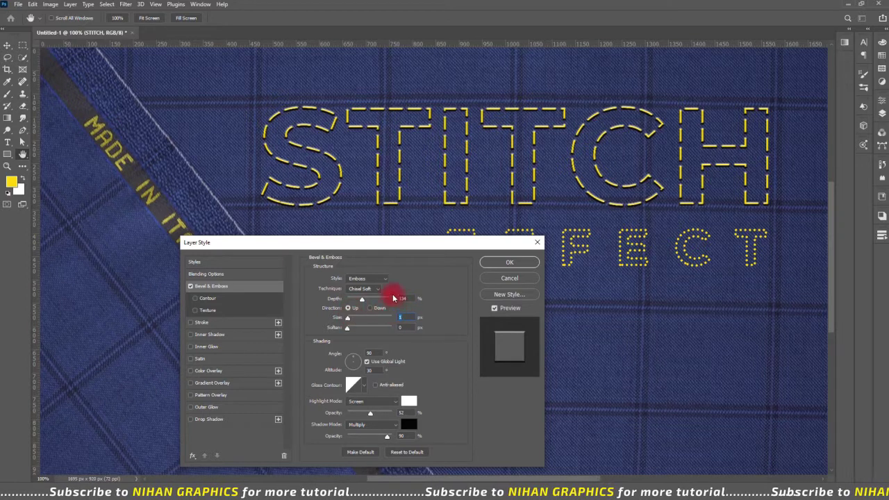
drag(362, 304, 358, 304)
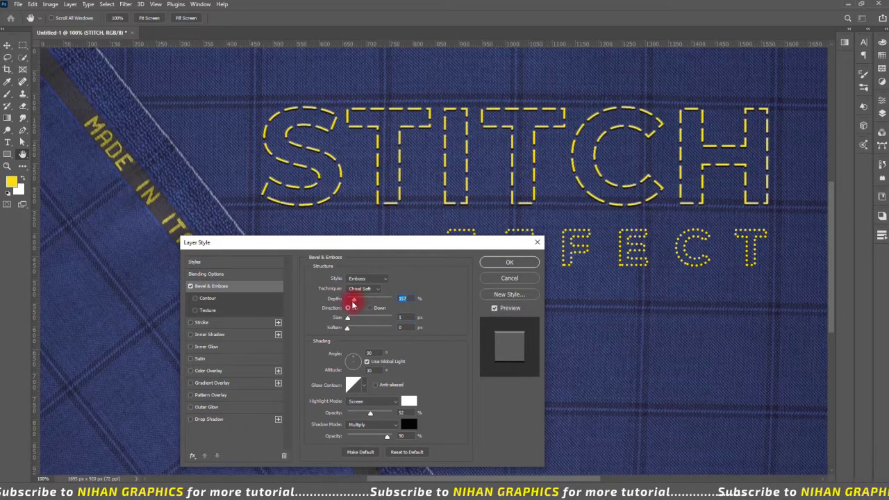
drag(369, 415, 377, 415)
click(387, 436)
click(375, 412)
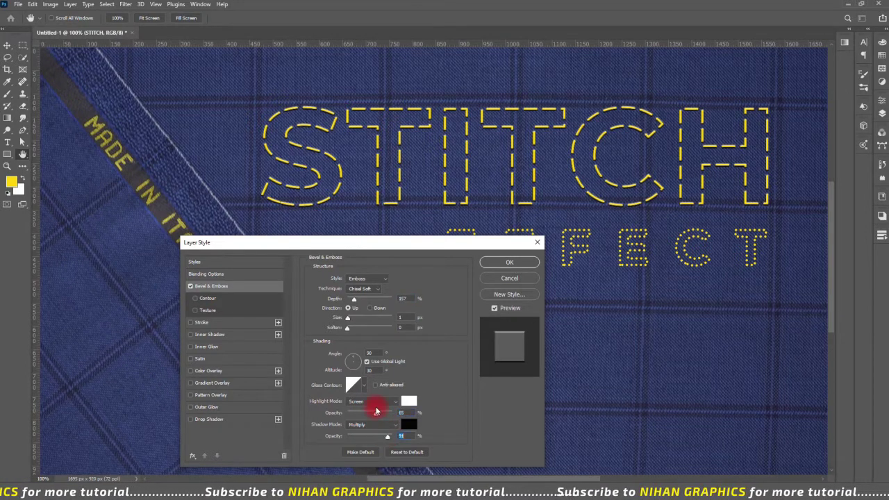
drag(376, 415, 370, 415)
click(505, 263)
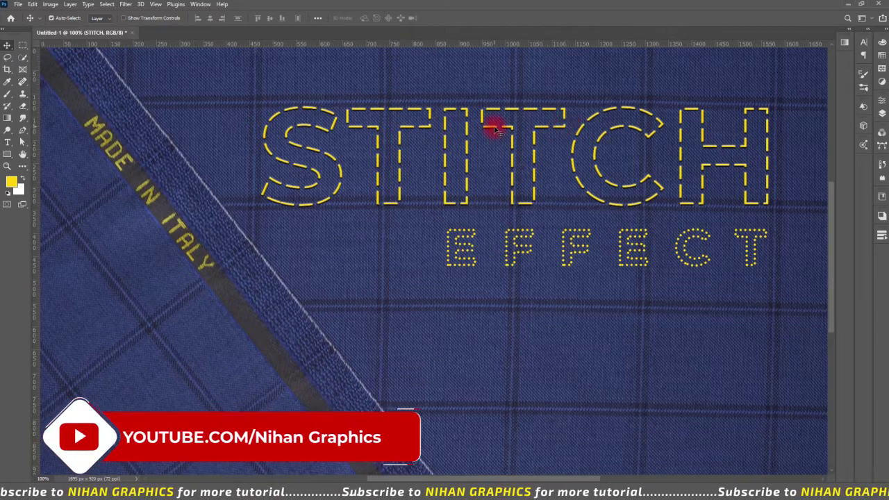
Enable a black Multiply drop shadow on STITCH
click(882, 113)
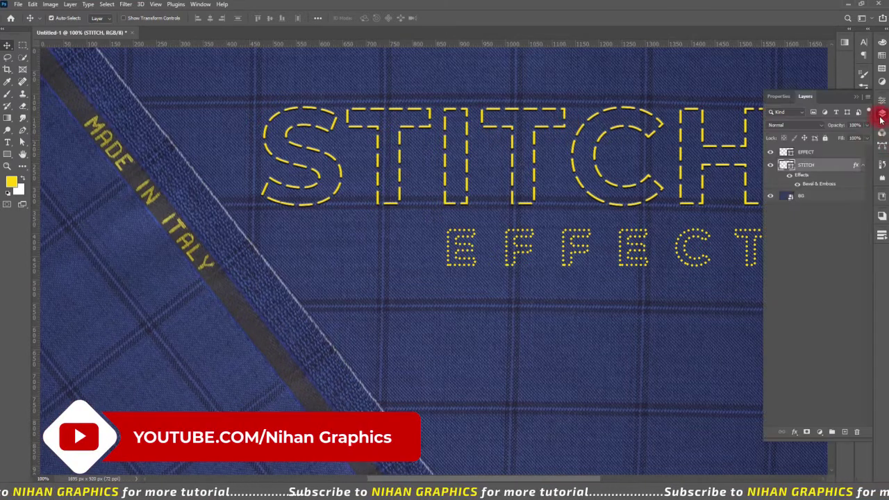
double_click(840, 171)
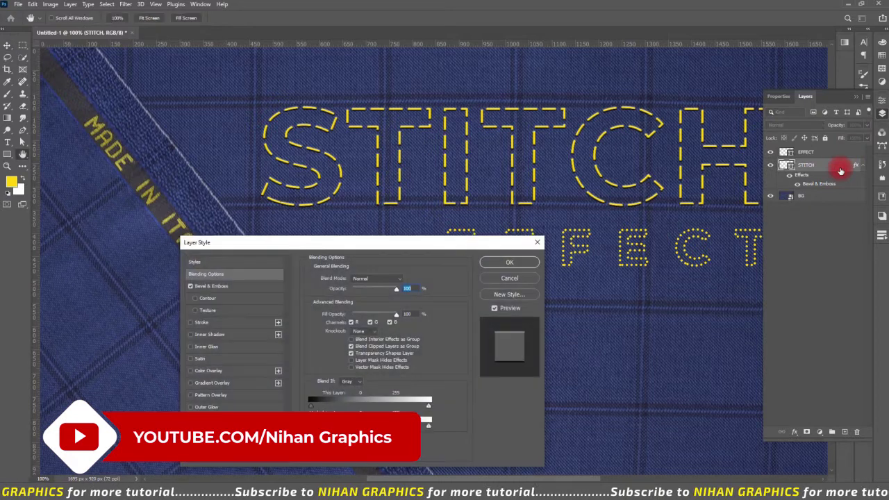
click(192, 420)
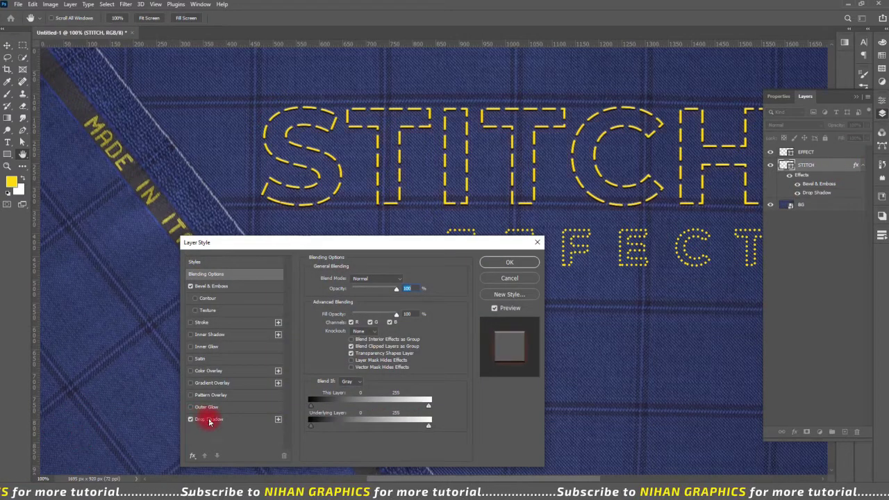
click(208, 419)
click(406, 280)
drag(109, 426, 70, 461)
click(311, 317)
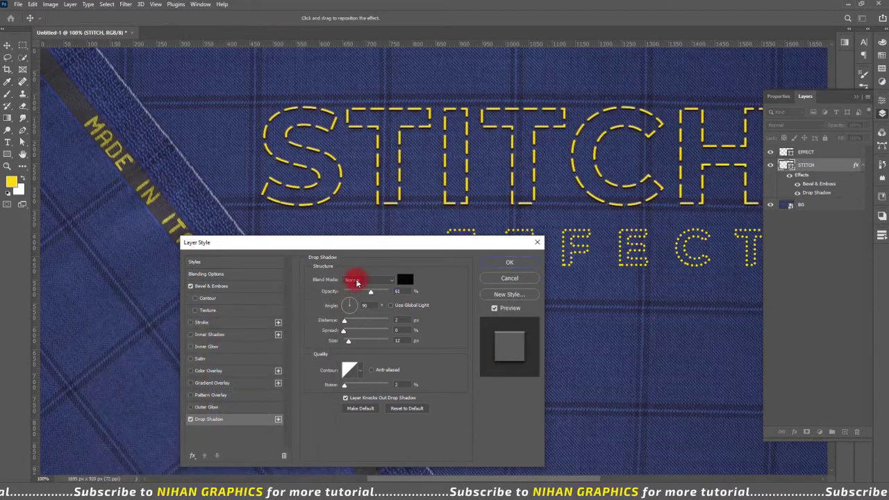
click(357, 280)
click(359, 290)
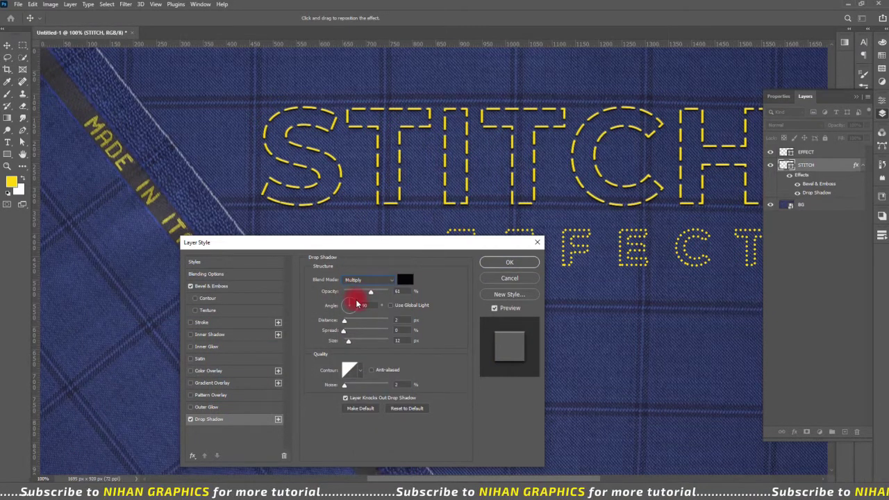
Set the shadow angle to 135°, a small distance, 7 px size and 40% opacity
double_click(366, 305)
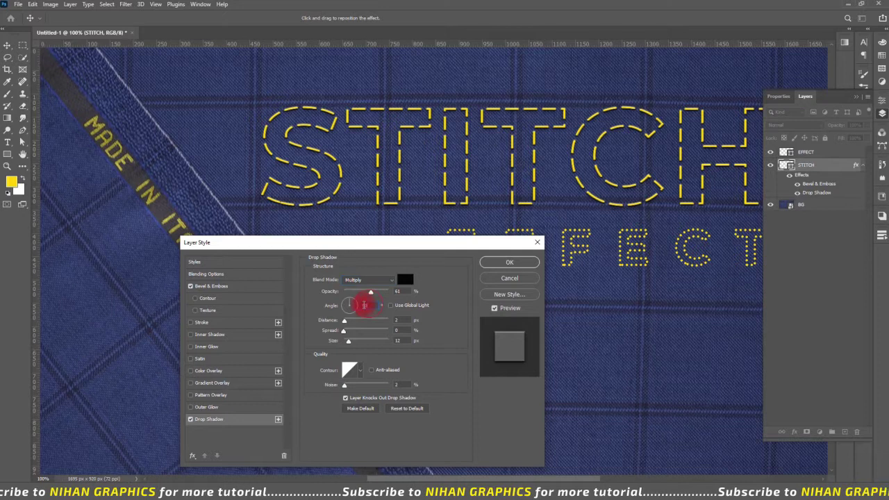
text(135)
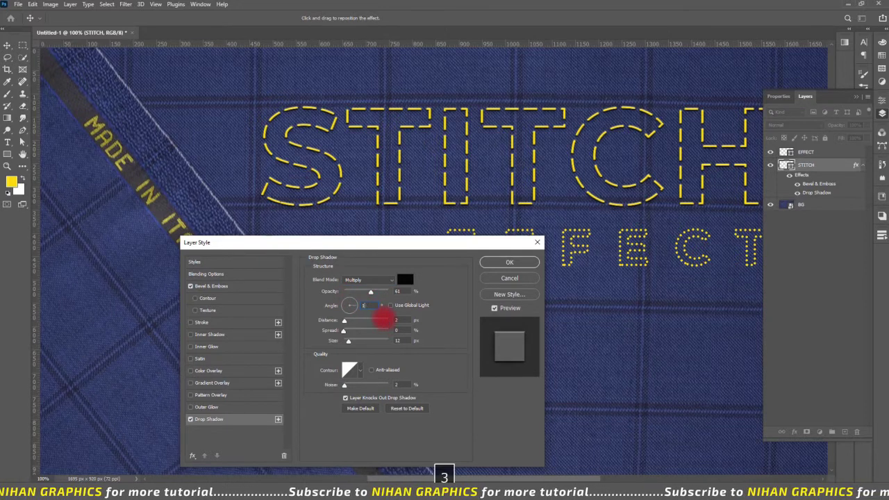
drag(344, 320, 352, 325)
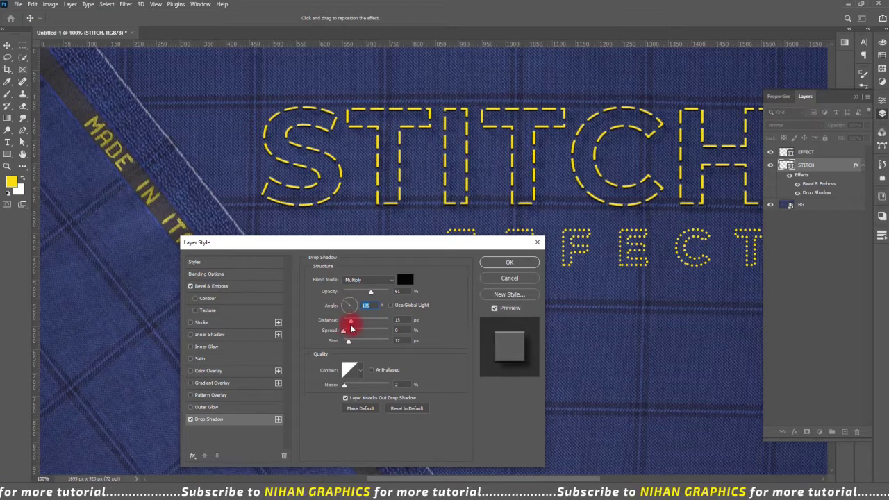
click(512, 352)
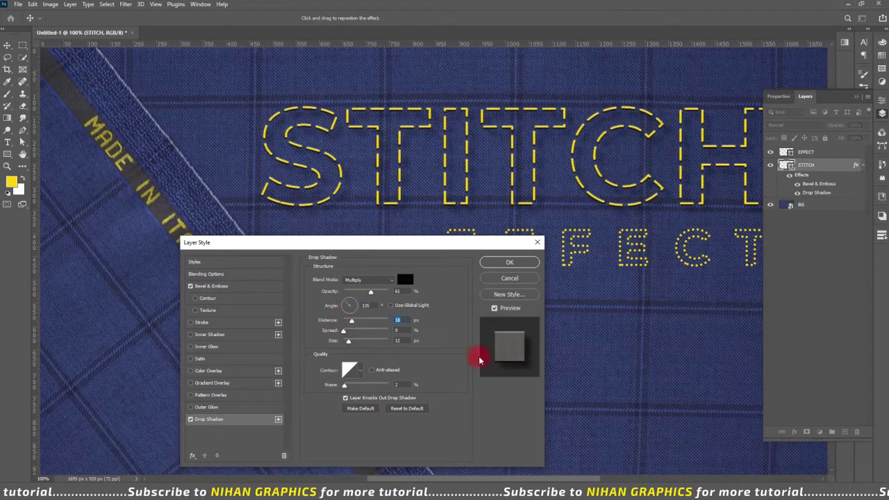
mouse_move(352, 320)
mouse_down()
mouse_move(343, 321)
mouse_move(347, 341)
mouse_up()
click(405, 320)
text(3)
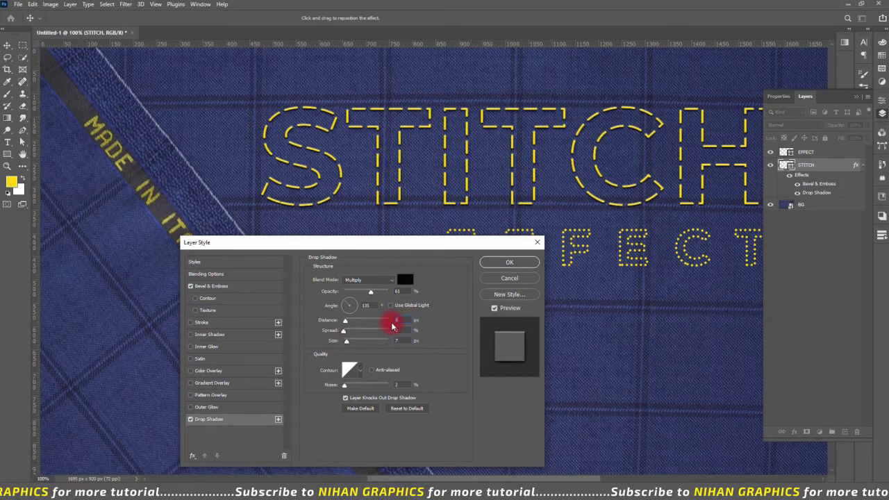
click(400, 319)
text(4)
scroll(400, 319, down, 2)
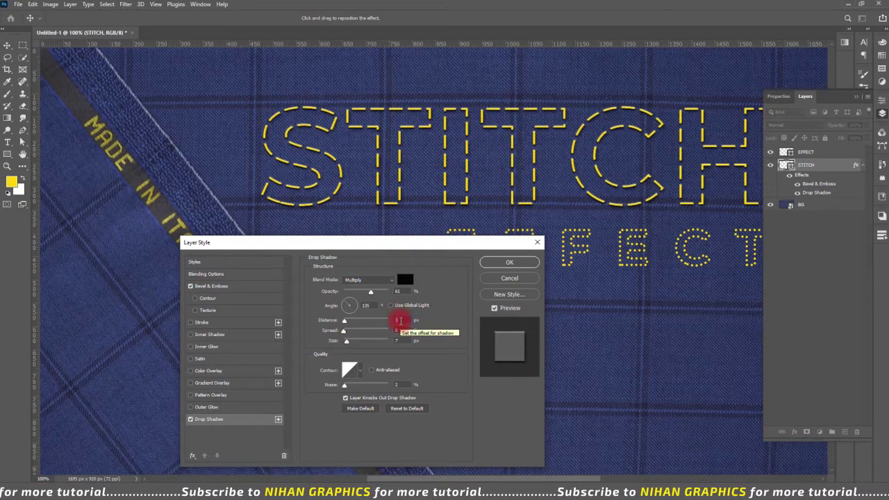
drag(370, 291, 361, 294)
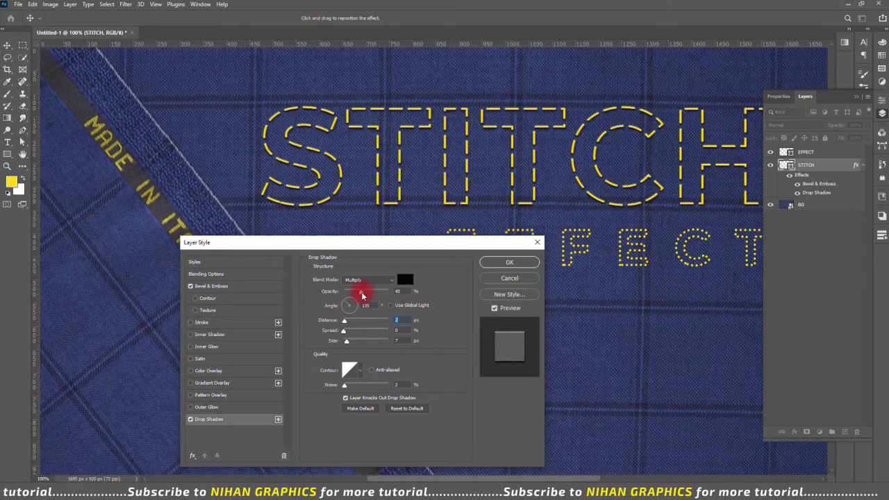
click(513, 265)
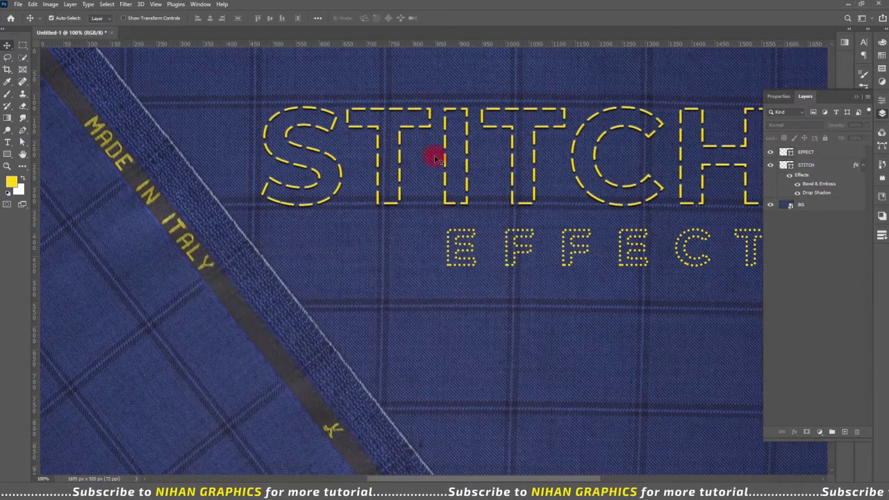
drag(603, 349, 558, 353)
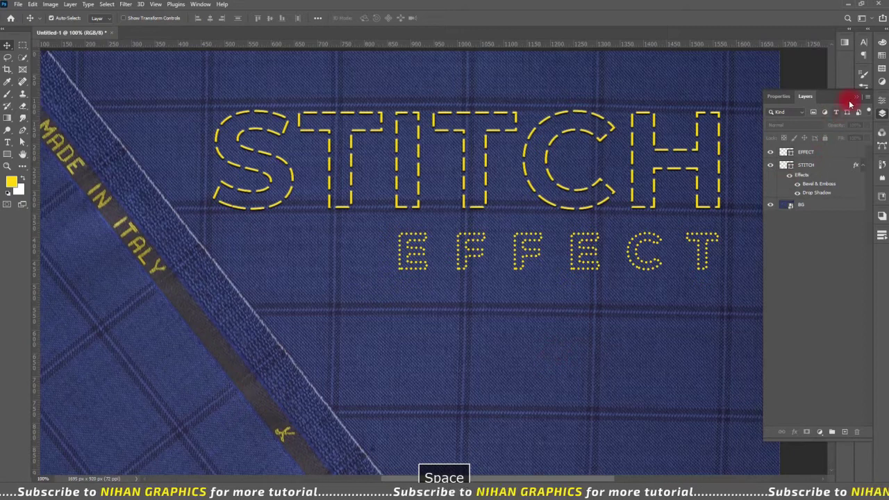
click(846, 113)
drag(560, 312, 590, 310)
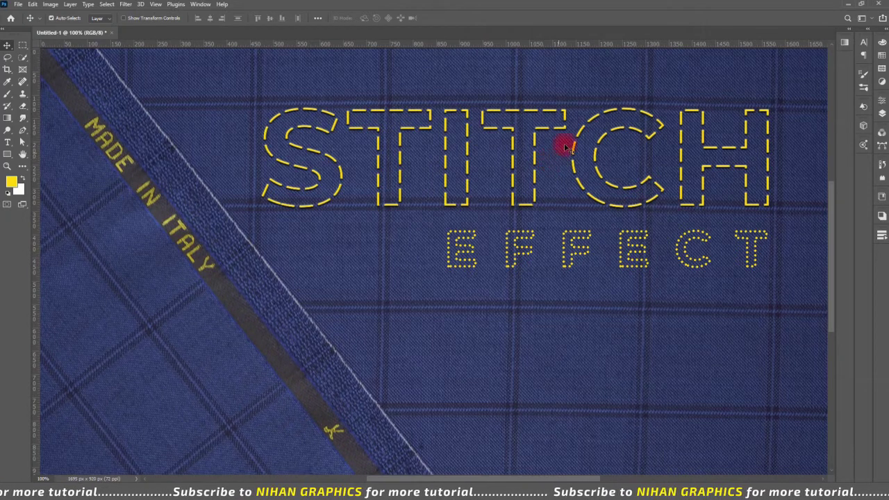
click(882, 113)
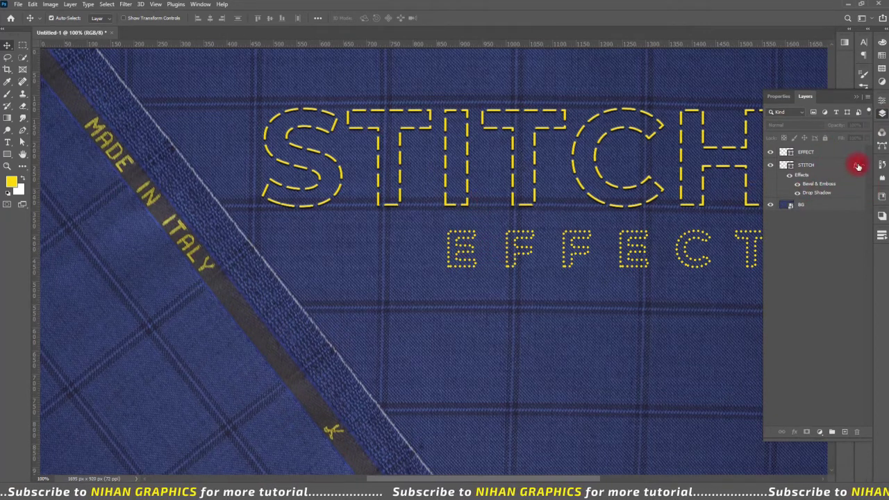
click(851, 168)
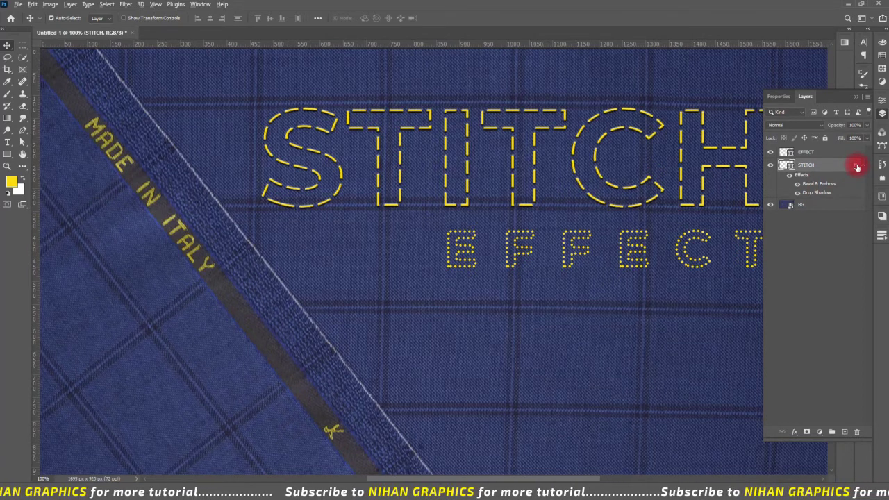
Copy STITCH's Bevel & Emboss and Drop Shadow styles onto EFFECT, then collapse the Layers panel
key(alt)
drag(857, 167, 859, 155)
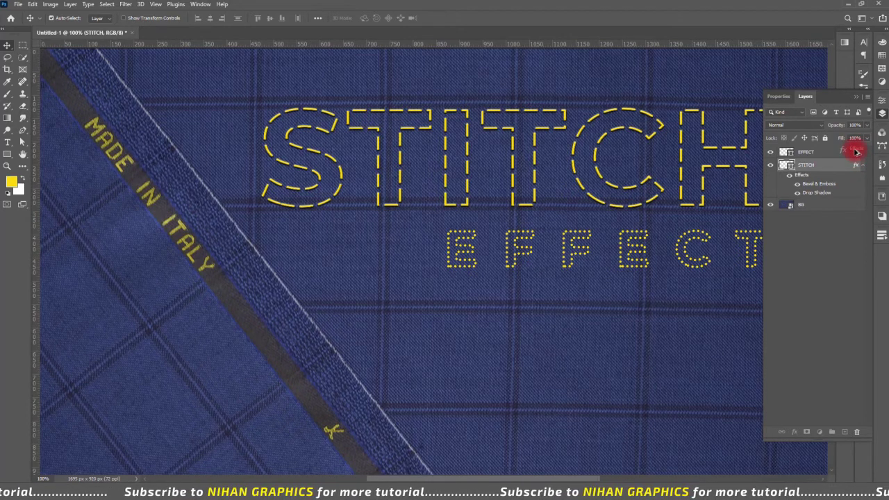
drag(856, 152, 856, 151)
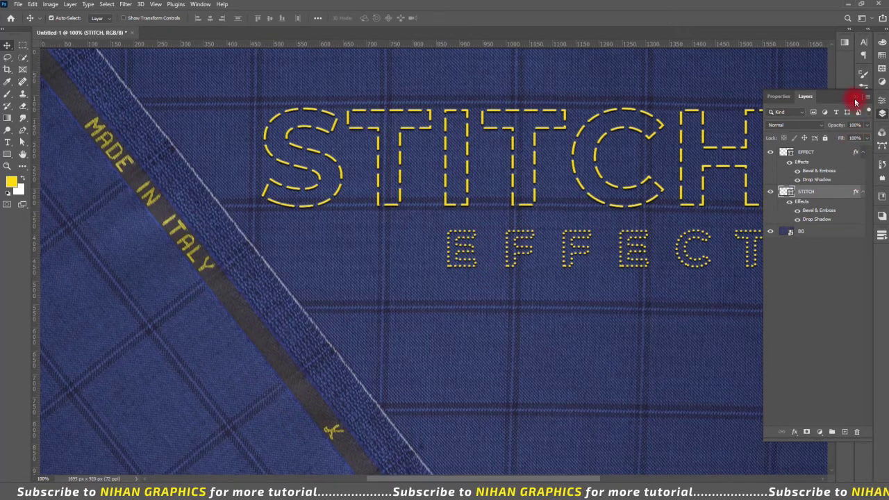
click(856, 98)
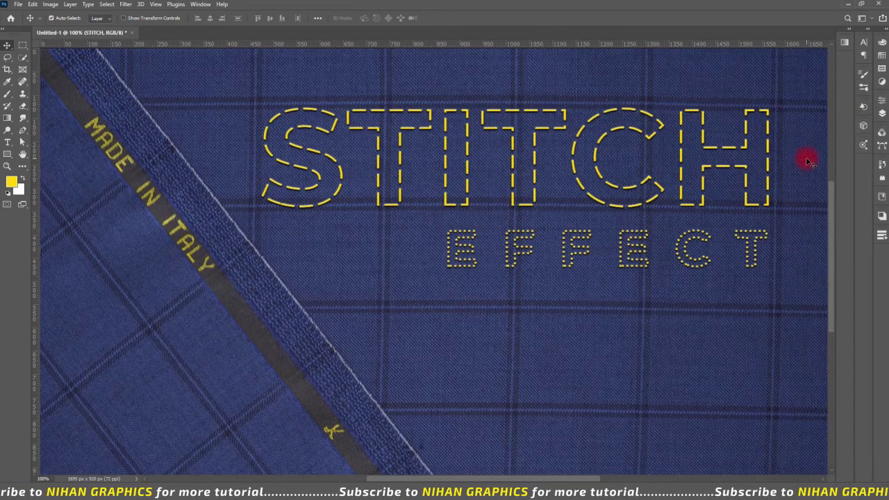